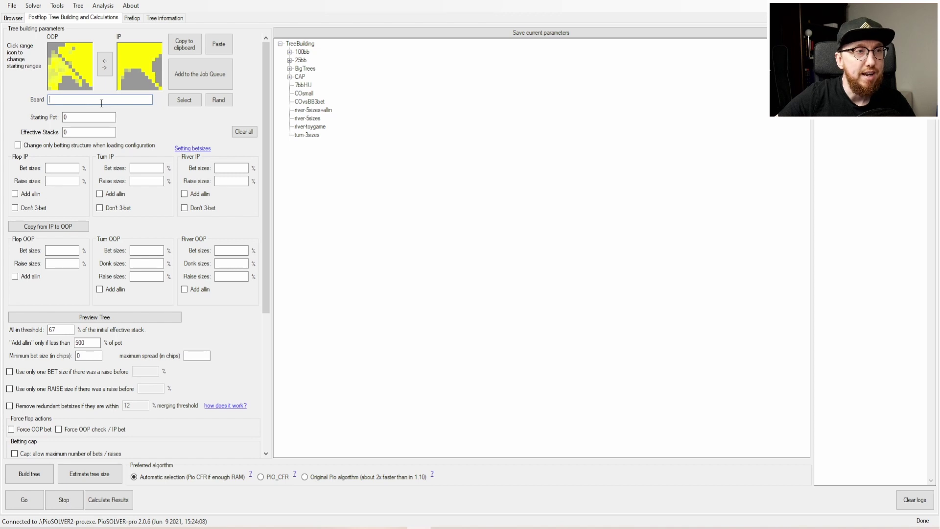
Fill the board with a few random flops using Rand
{"action": "left_click", "coordinate": [214, 102]}
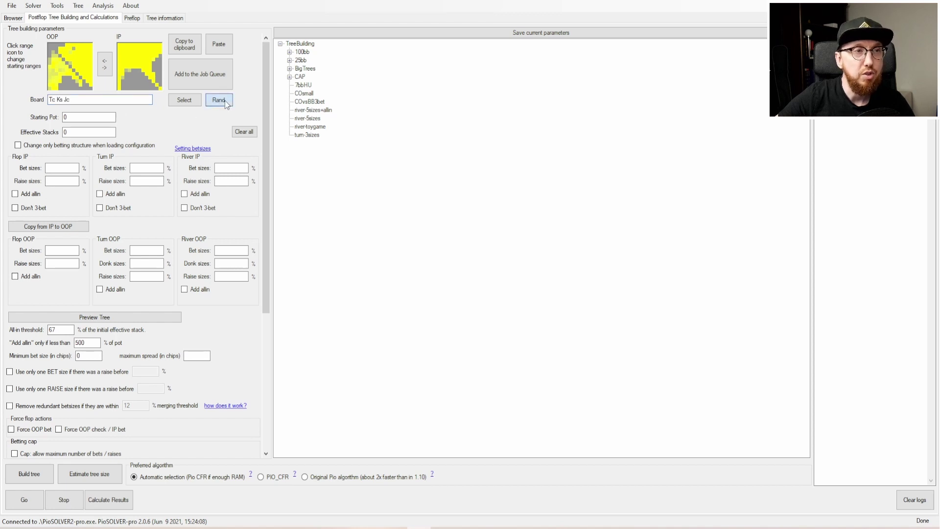
{"action": "left_click", "coordinate": [218, 101]}
{"action": "left_click", "coordinate": [220, 101]}
{"action": "left_click", "coordinate": [219, 101]}
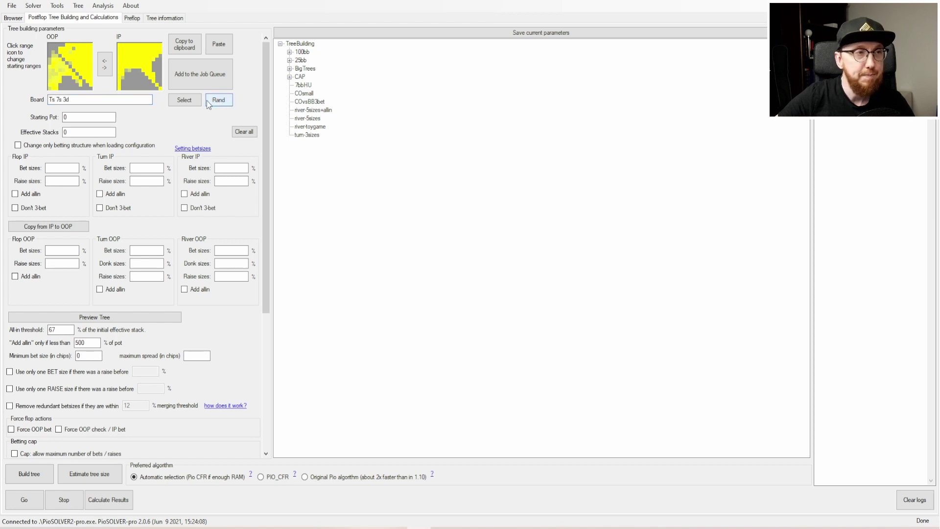
Replace the random flop with Ac Qd Jh chosen in the card picker
{"action": "left_click", "coordinate": [184, 100]}
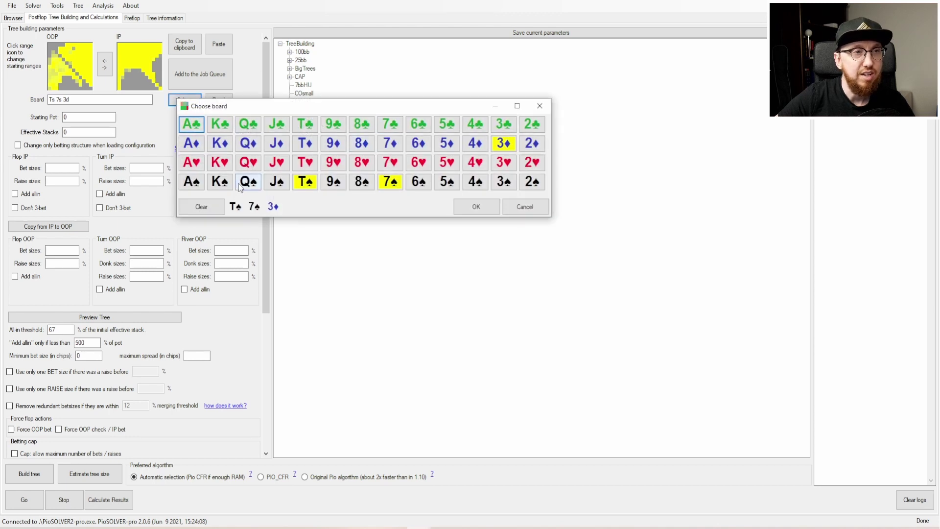
{"action": "left_click", "coordinate": [199, 207]}
{"action": "left_click", "coordinate": [197, 120]}
{"action": "left_click", "coordinate": [247, 143]}
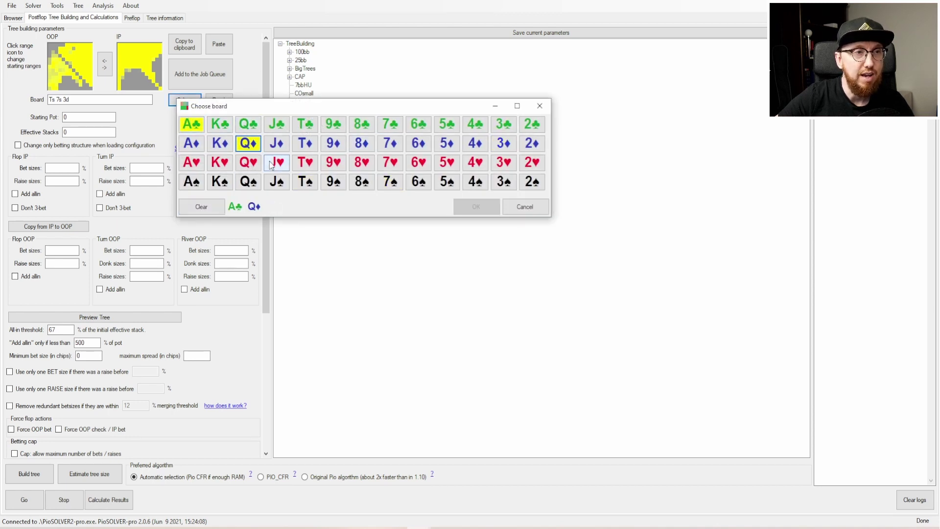
{"action": "left_click", "coordinate": [277, 162]}
{"action": "left_click", "coordinate": [476, 206]}
{"action": "key", "text": "shift+Tab"}
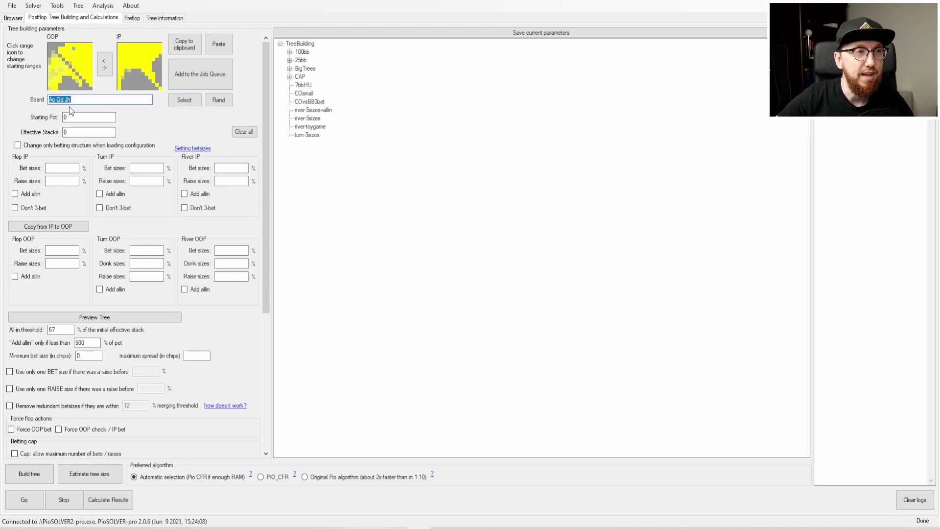
{"action": "left_click", "coordinate": [90, 101]}
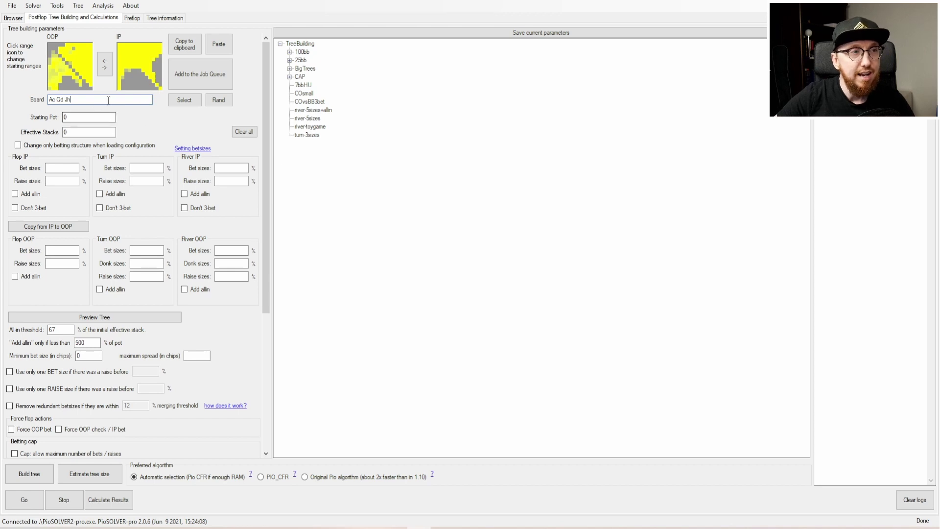
{"action": "left_click", "coordinate": [85, 115]}
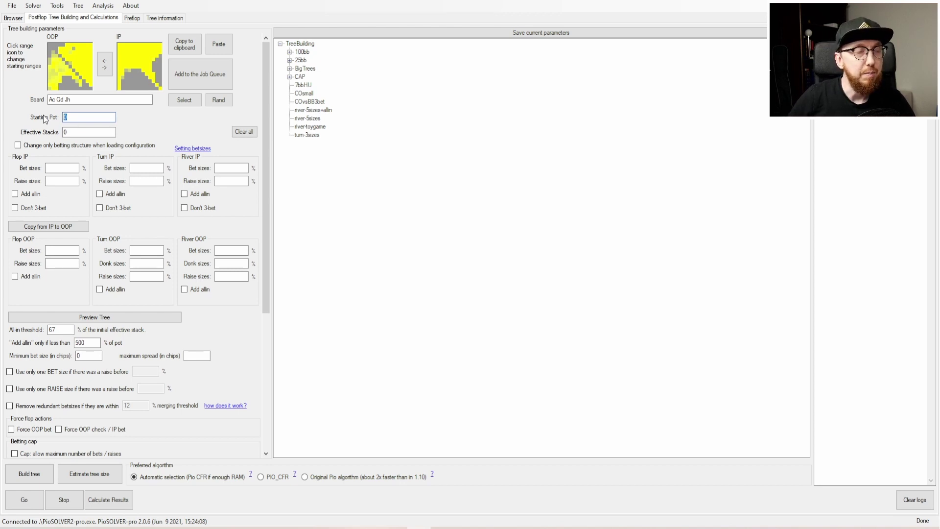
Enter 610 as the starting pot and 3770 as the effective stacks
{"action": "type", "text": "610"}
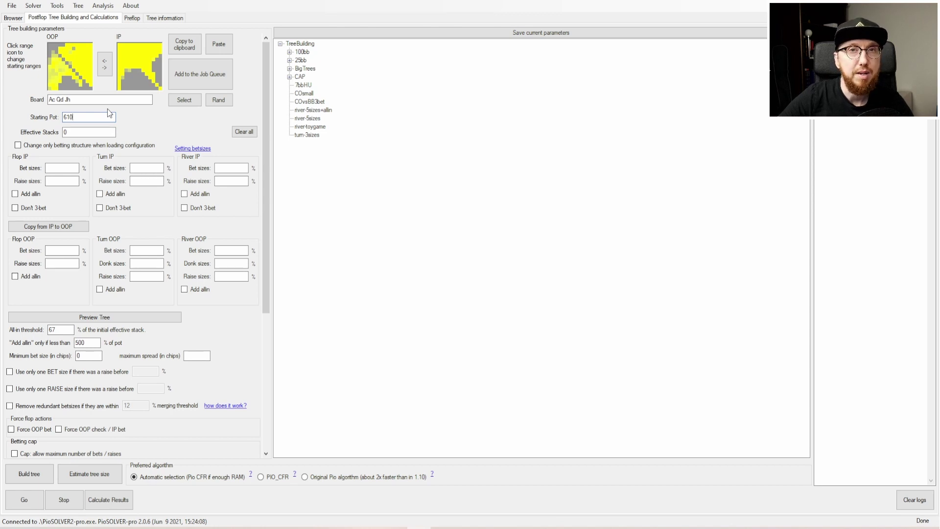
{"action": "double_click", "coordinate": [69, 117]}
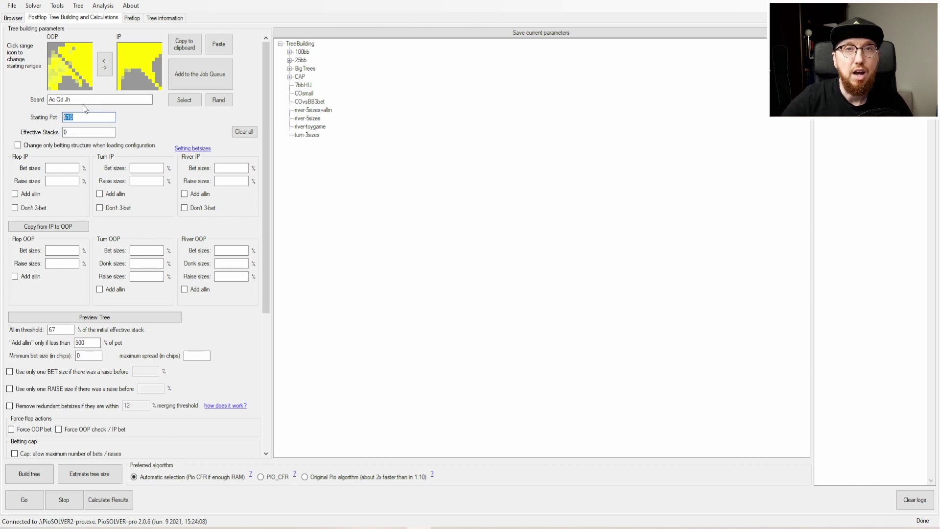
{"action": "double_click", "coordinate": [86, 130]}
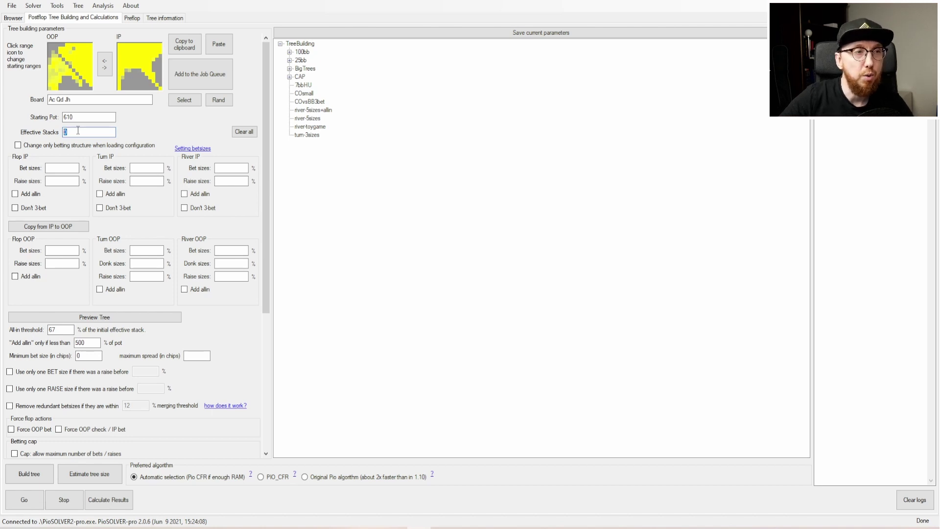
{"action": "type", "text": "3770"}
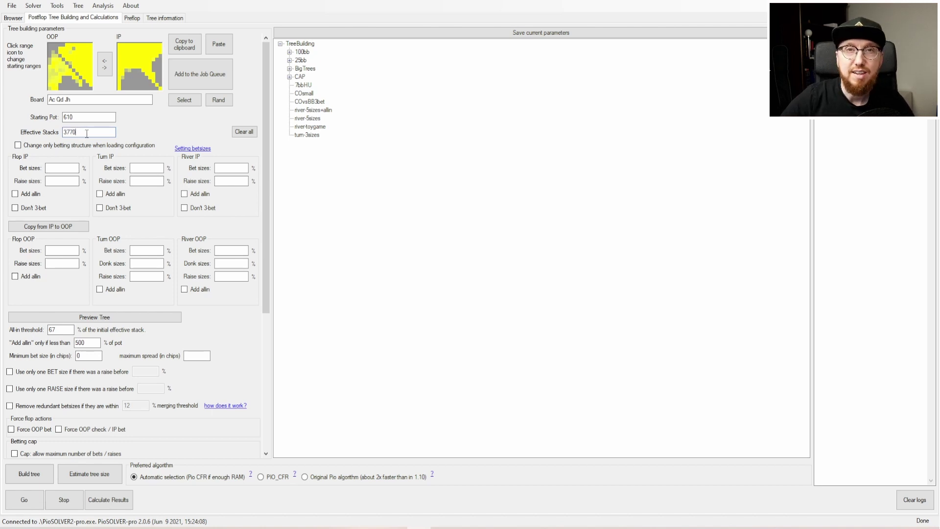
Set the IP flop bet sizes to 25,3e
{"action": "left_click", "coordinate": [68, 168]}
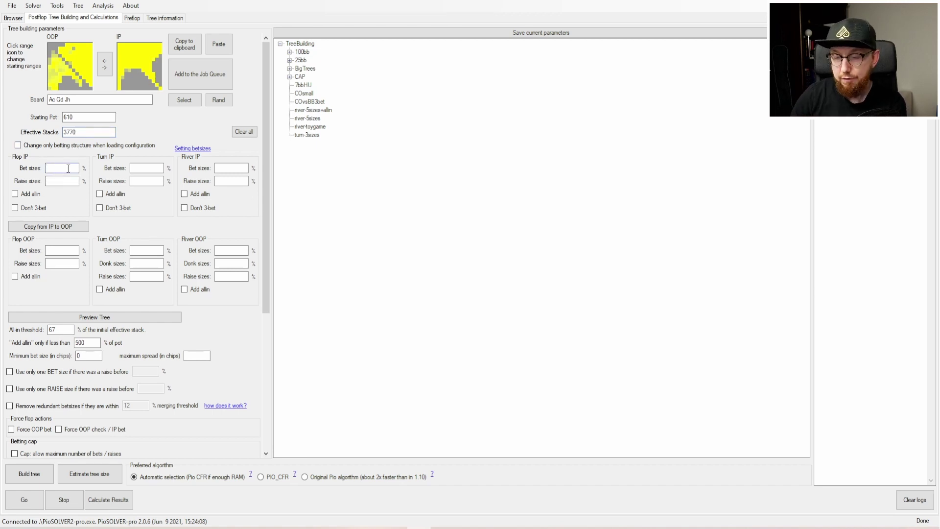
{"action": "type", "text": "25"}
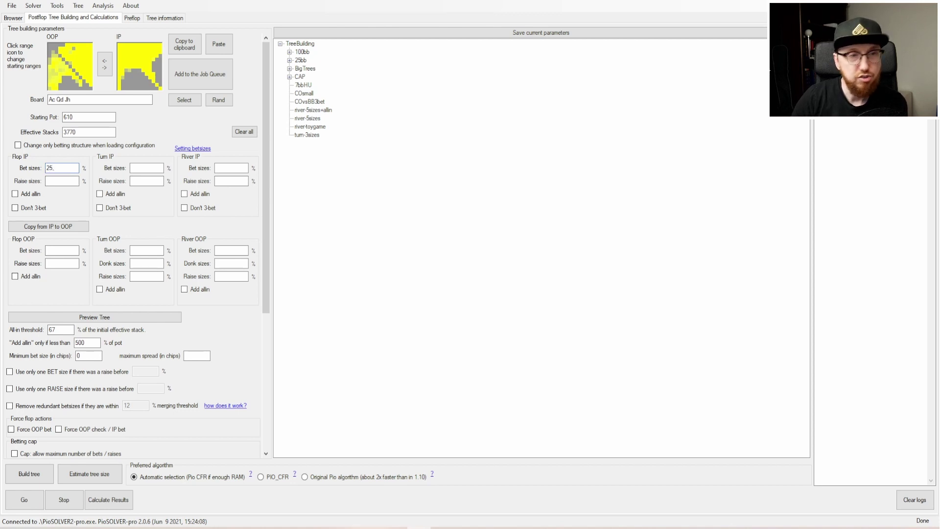
{"action": "type", "text": ",75"}
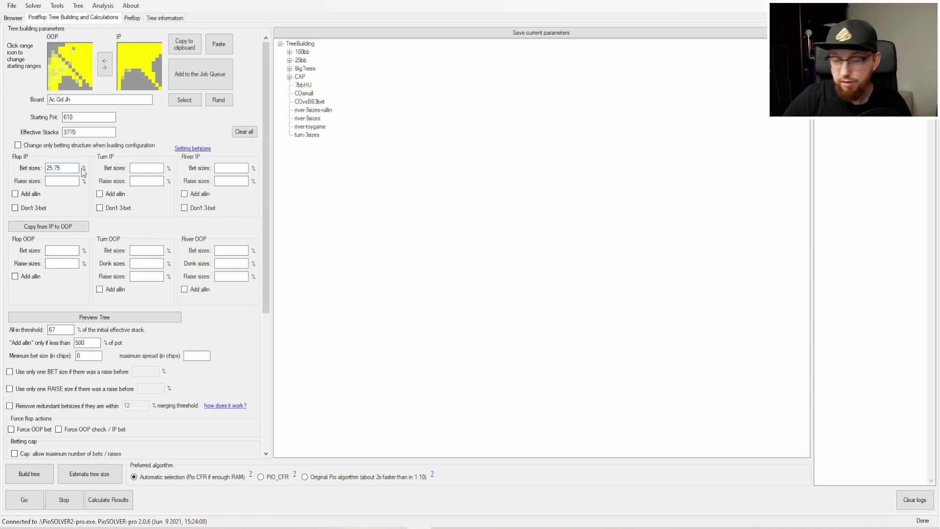
{"action": "key", "text": "BackSpace"}
{"action": "key", "text": "BackSpace"}
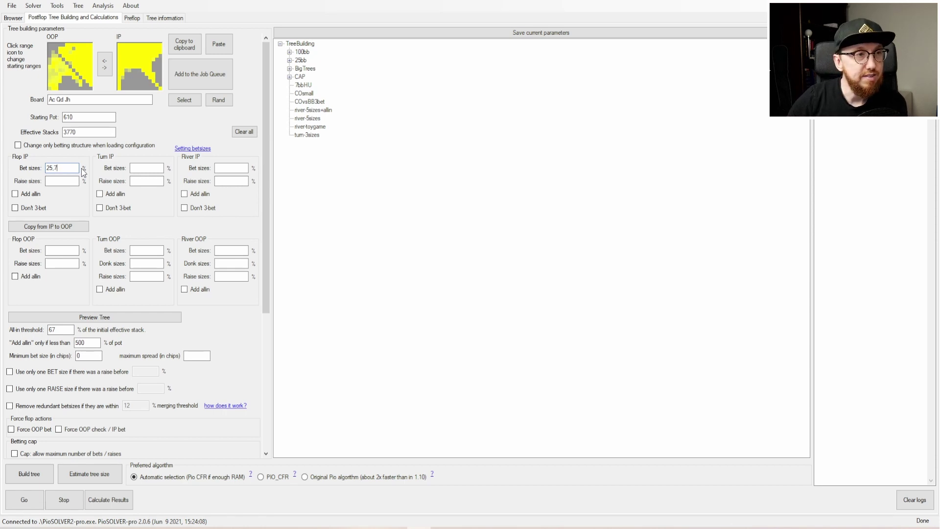
{"action": "type", "text": "3e"}
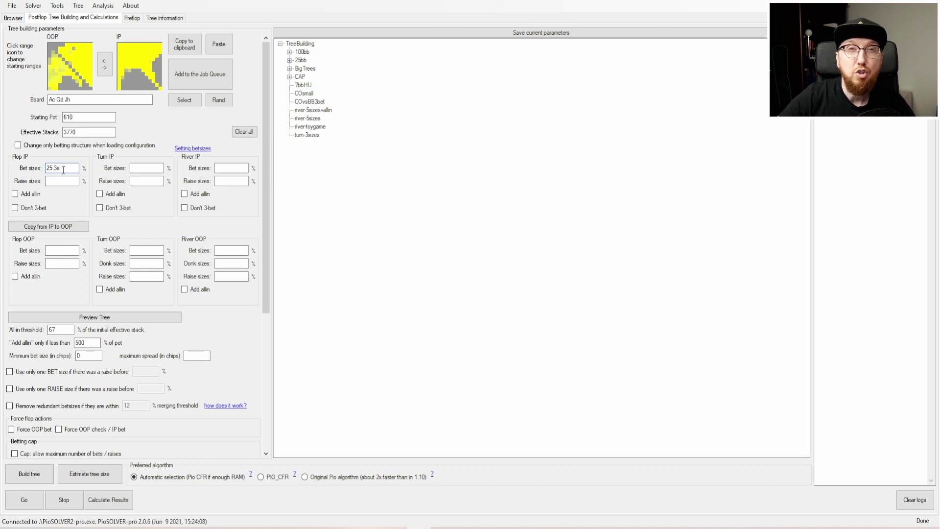
{"action": "double_click", "coordinate": [51, 169]}
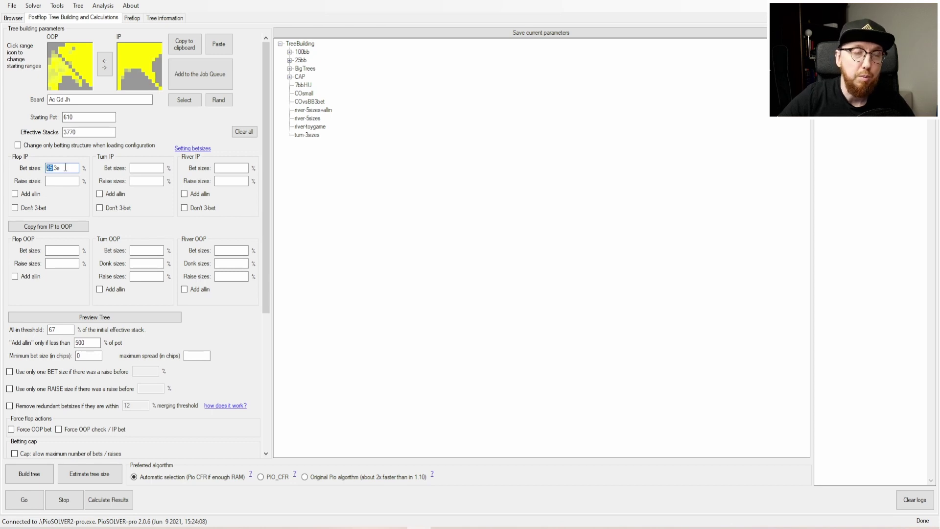
{"action": "left_click", "coordinate": [68, 168]}
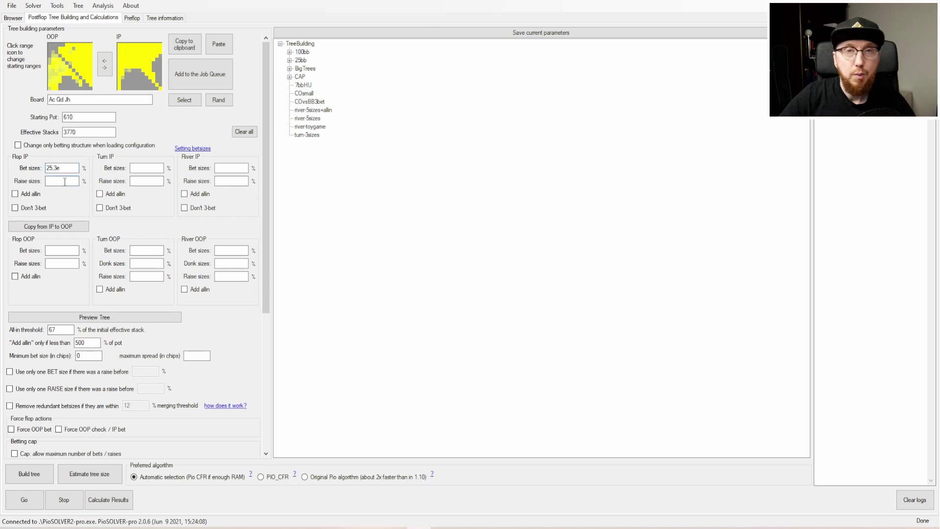
Set IP raise sizes to 45 on flop, turn and river
{"action": "left_click", "coordinate": [65, 182]}
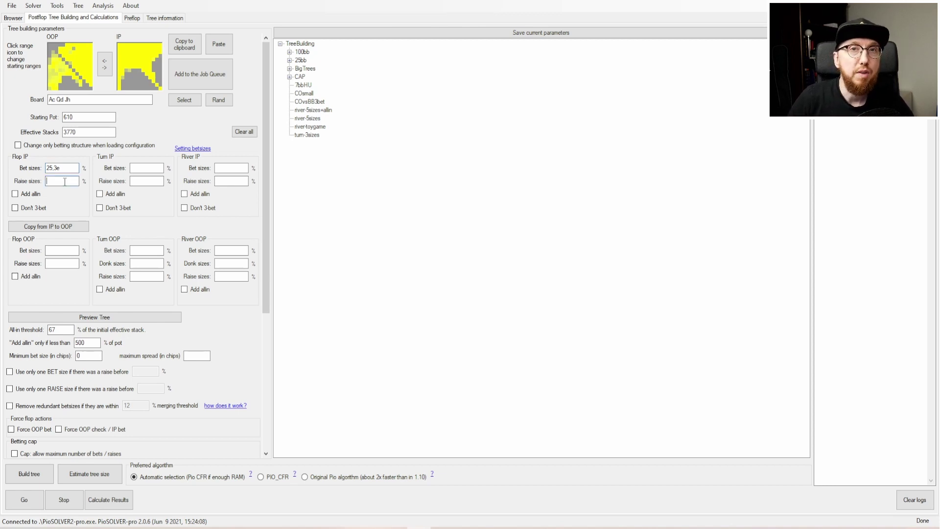
{"action": "type", "text": "45"}
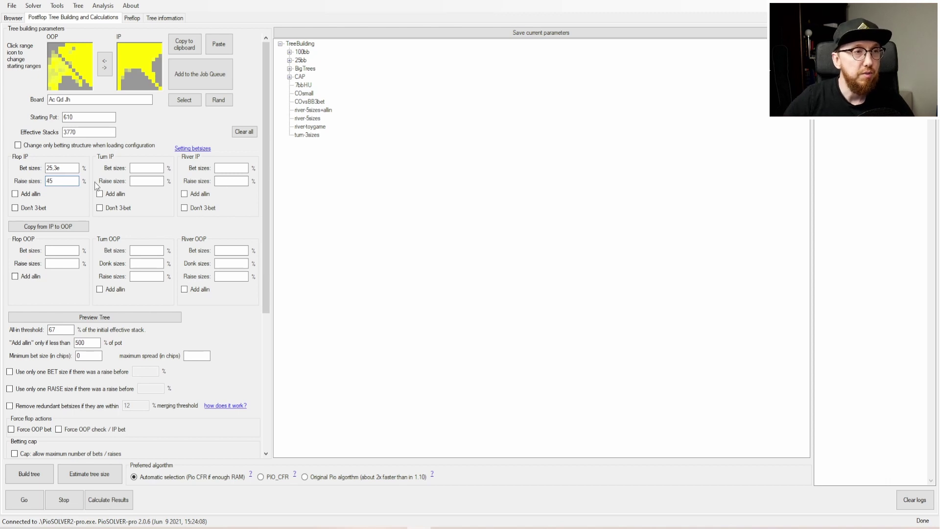
{"action": "left_click", "coordinate": [152, 182]}
{"action": "type", "text": "45"}
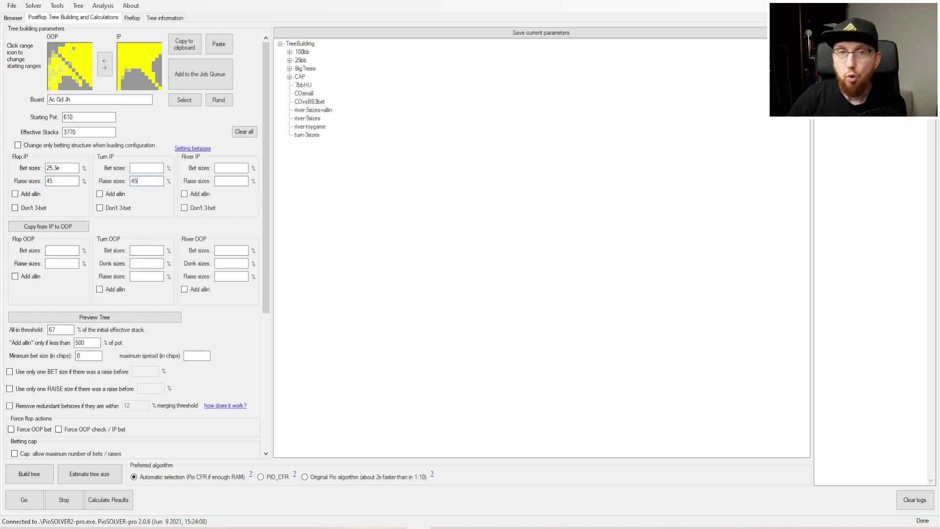
{"action": "key", "text": "Tab"}
{"action": "type", "text": "45"}
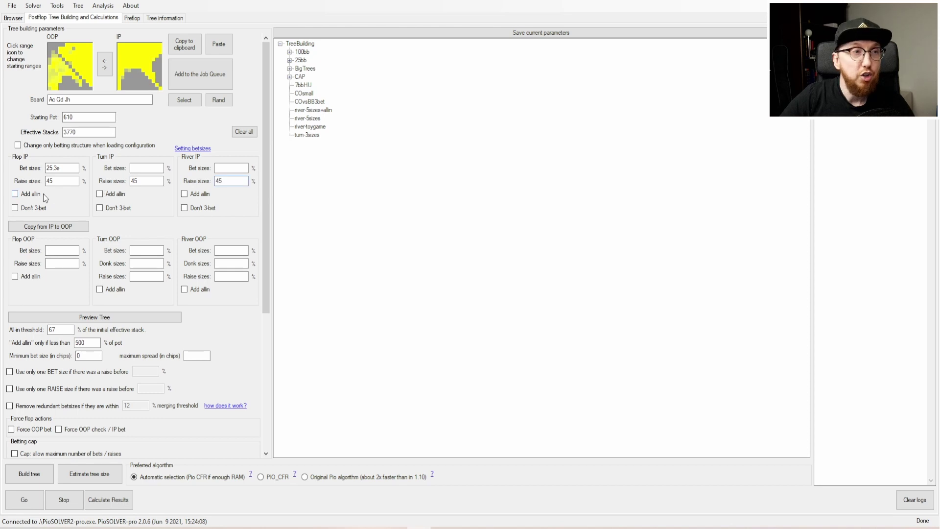
Add an all-in option for IP on flop, turn and river
{"action": "left_click", "coordinate": [39, 194]}
{"action": "left_click", "coordinate": [113, 194]}
{"action": "left_click", "coordinate": [201, 194]}
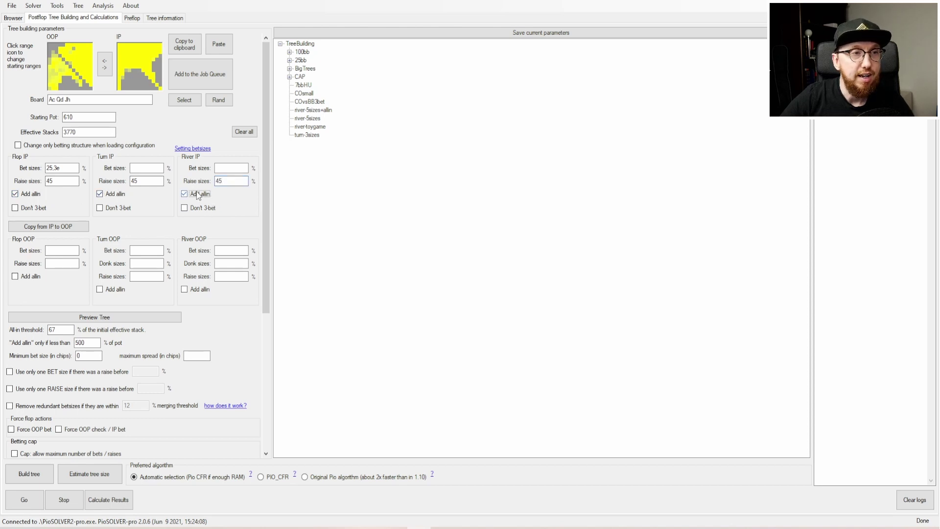
{"action": "left_click", "coordinate": [65, 248]}
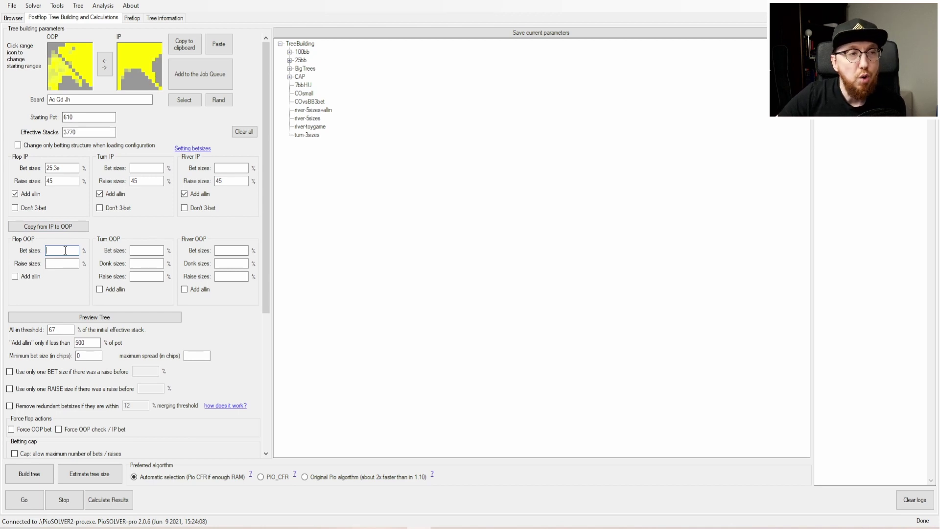
Give OOP a 33 flop bet size and 50 raise sizes on every street
{"action": "type", "text": "33"}
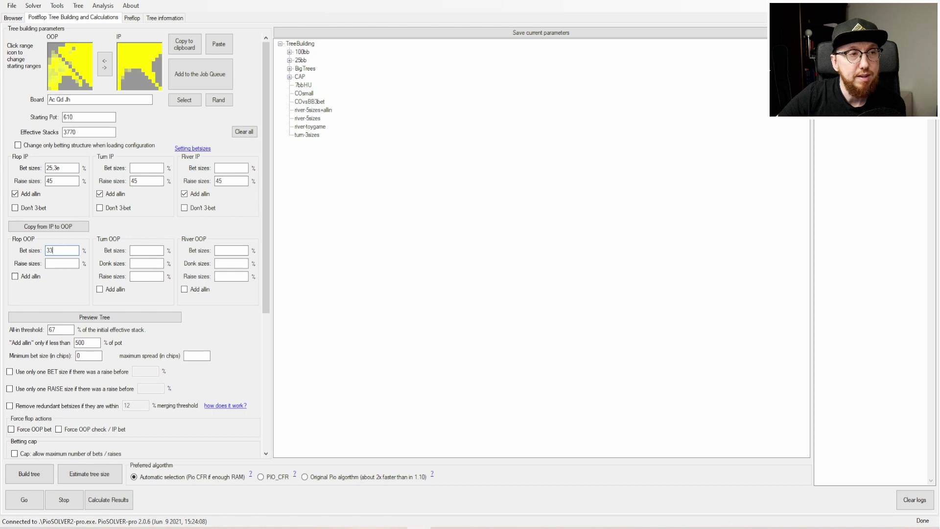
{"action": "left_click_drag", "start_coordinate": [60, 251], "coordinate": [23, 250]}
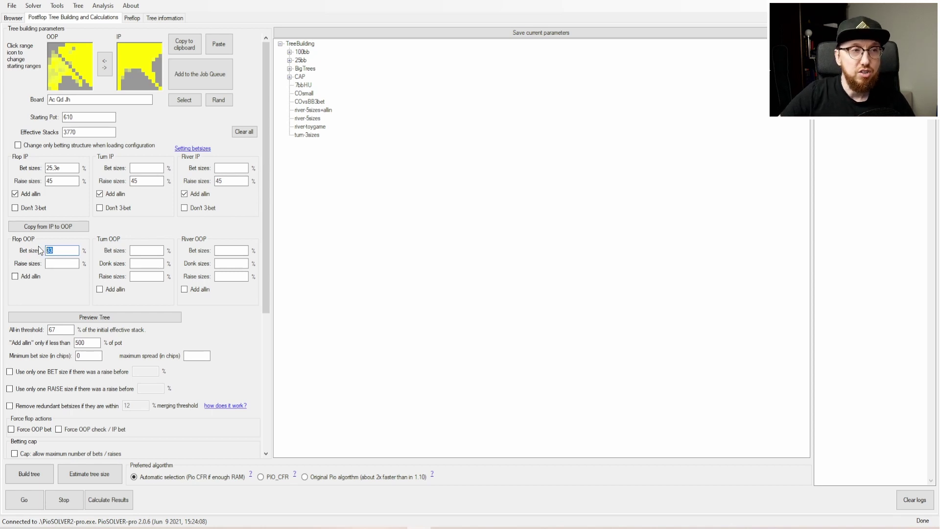
{"action": "left_click", "coordinate": [63, 263]}
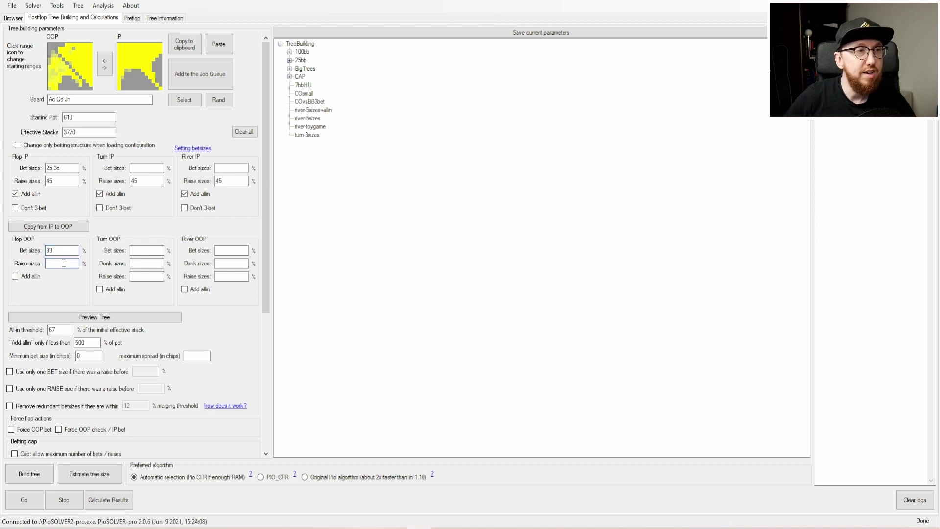
{"action": "type", "text": "50"}
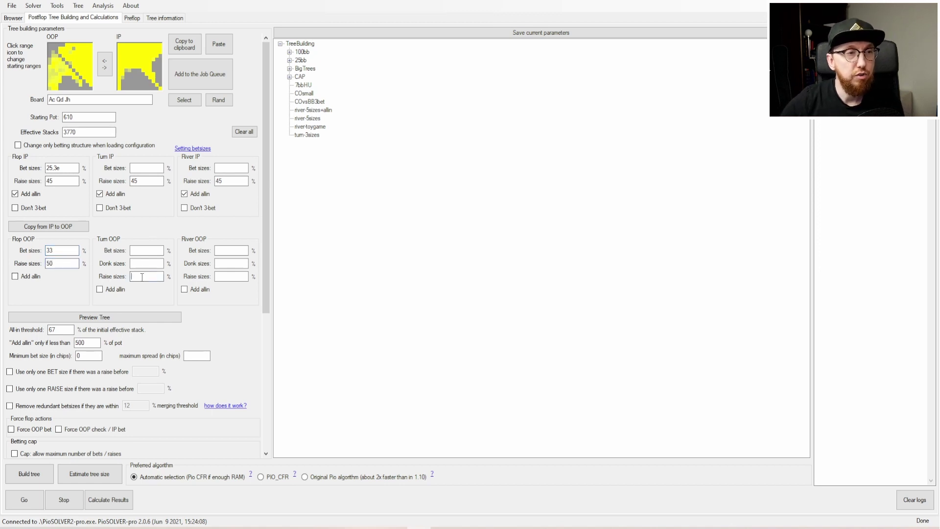
{"action": "type", "text": "50"}
{"action": "left_click", "coordinate": [227, 276]}
{"action": "type", "text": "5"}
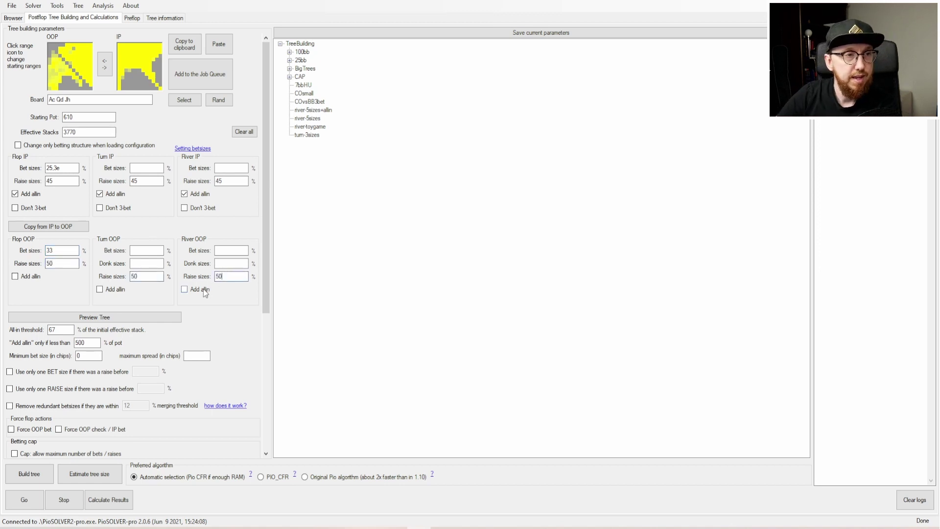
Add an all-in option for OOP on river, turn and flop
{"action": "left_click", "coordinate": [204, 289]}
{"action": "left_click", "coordinate": [114, 290]}
{"action": "left_click", "coordinate": [25, 278]}
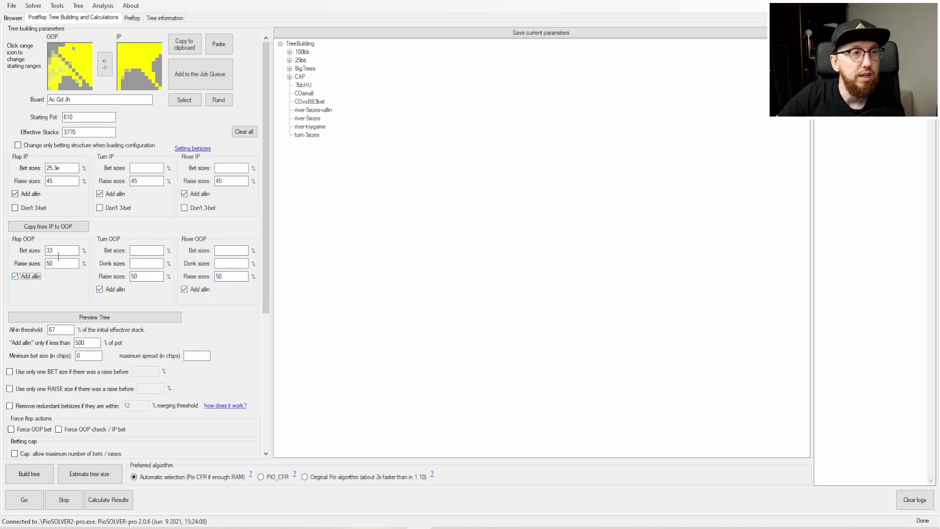
{"action": "left_click", "coordinate": [147, 169]}
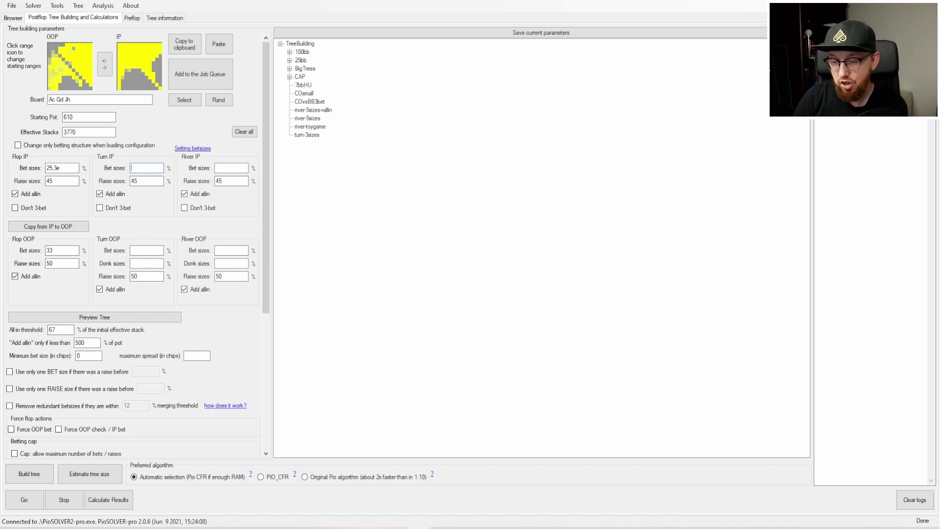
Replace the initial 30,70 and 25,65 turn sizes with 2e for IP bets, OOP bets and donks
{"action": "type", "text": "30,70"}
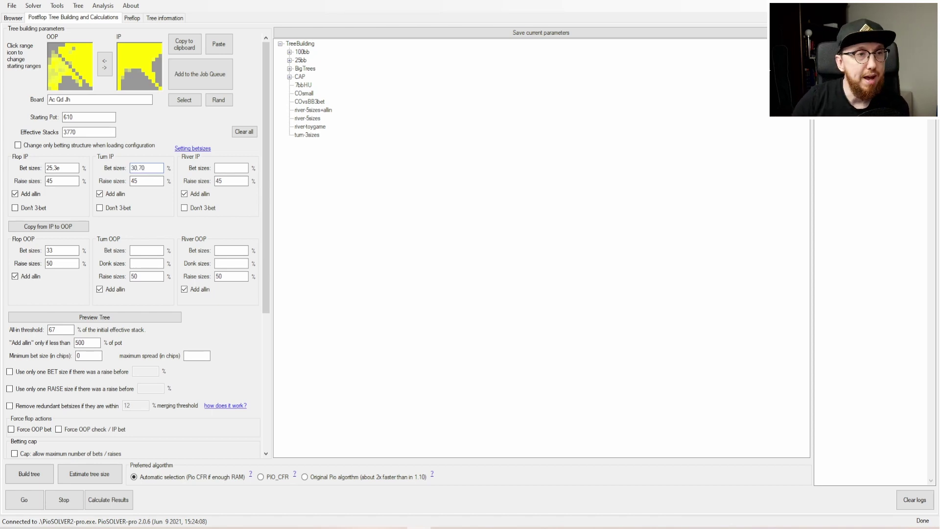
{"action": "left_click", "coordinate": [153, 247]}
{"action": "type", "text": "25,"}
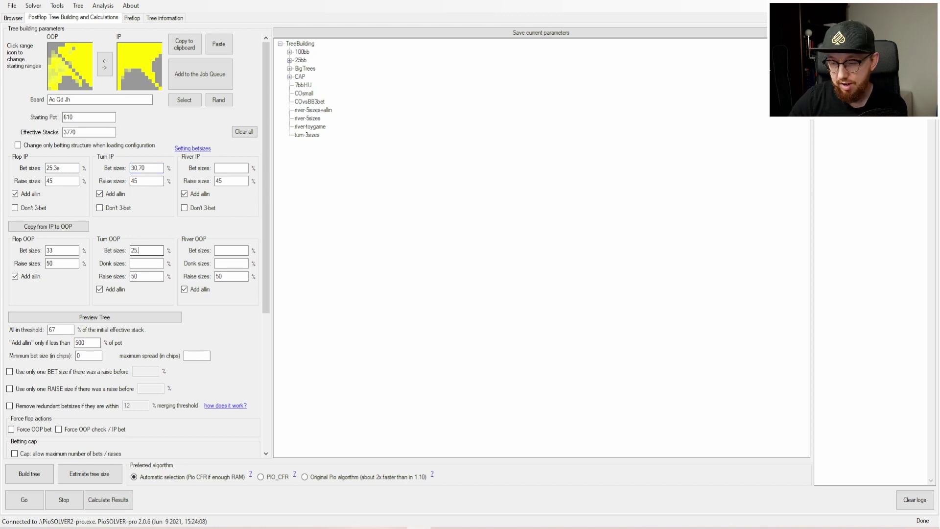
{"action": "type", "text": "65"}
{"action": "key", "text": "Tab"}
{"action": "type", "text": "5,65"}
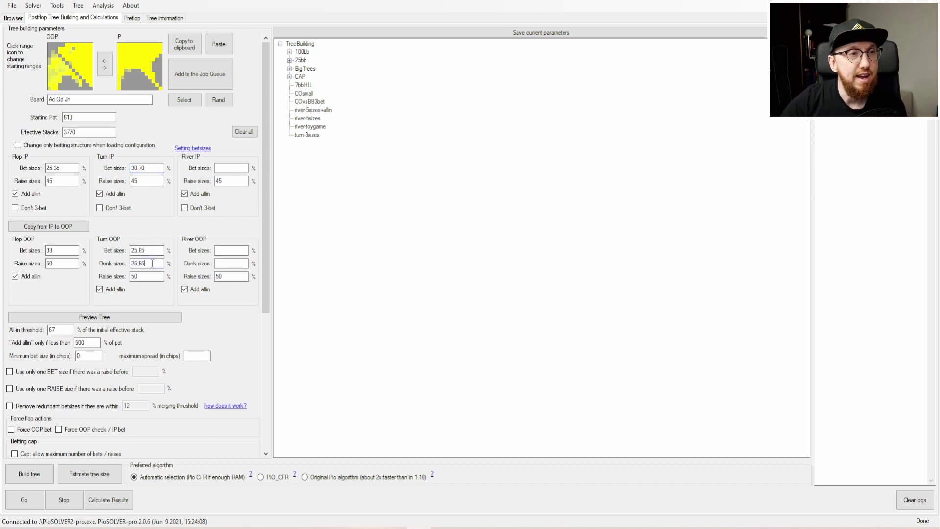
{"action": "left_click_drag", "start_coordinate": [153, 168], "coordinate": [112, 166]}
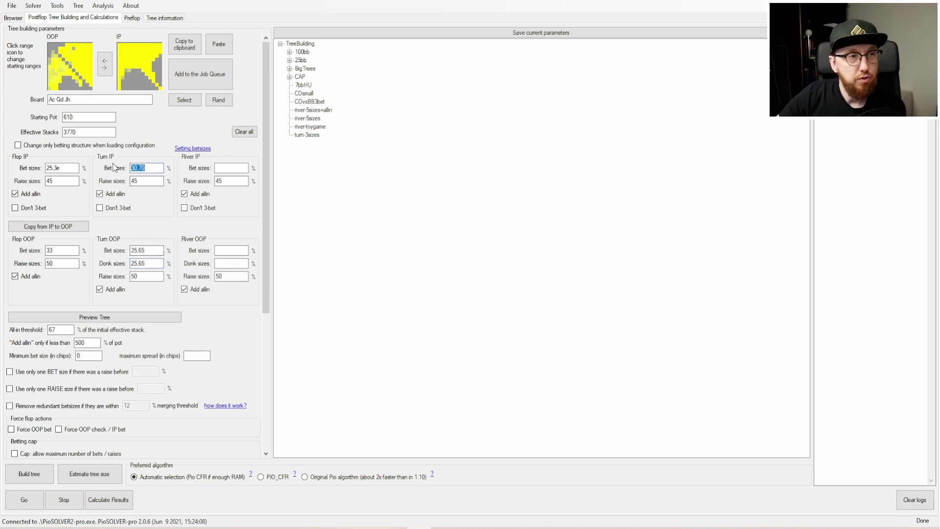
{"action": "type", "text": "2e"}
{"action": "mouse_move", "coordinate": [159, 250]}
{"action": "left_mouse_down"}
{"action": "mouse_move", "coordinate": [107, 252]}
{"action": "mouse_move", "coordinate": [157, 263]}
{"action": "left_mouse_up"}
{"action": "type", "text": "2e2e"}
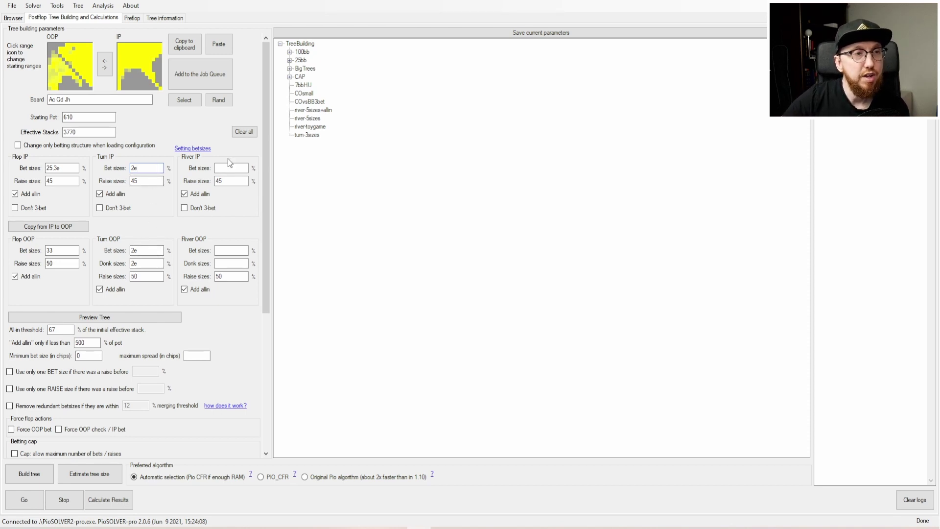
Enter river sizes: IP bets 50,90,225, OOP bets 25,80,225, OOP donks 33,80,225
{"action": "left_click", "coordinate": [234, 168]}
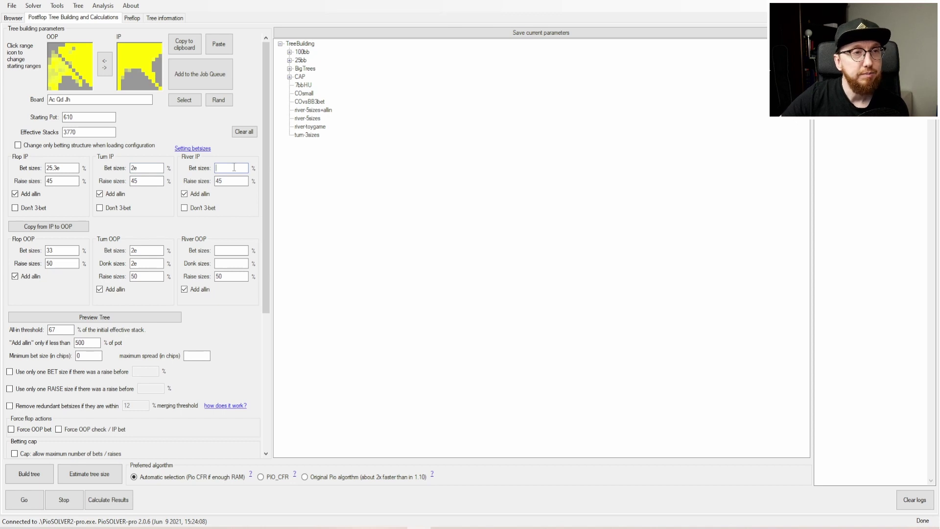
{"action": "type", "text": "50,"}
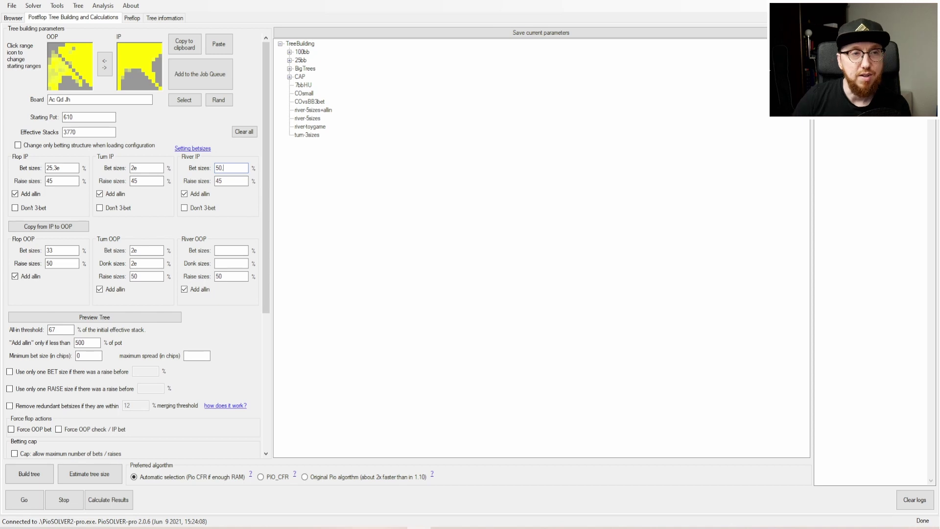
{"action": "type", "text": "90,225"}
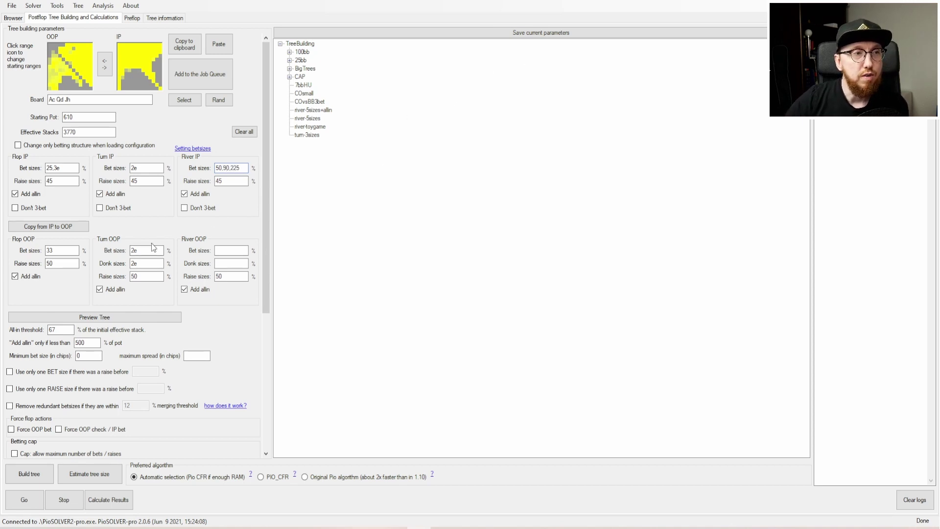
{"action": "left_click", "coordinate": [230, 251]}
{"action": "type", "text": "25"}
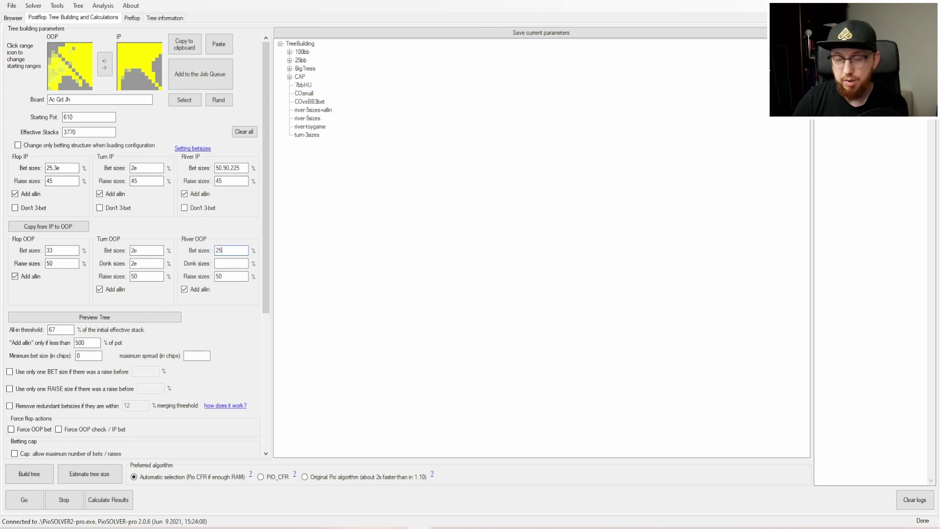
{"action": "type", "text": ","}
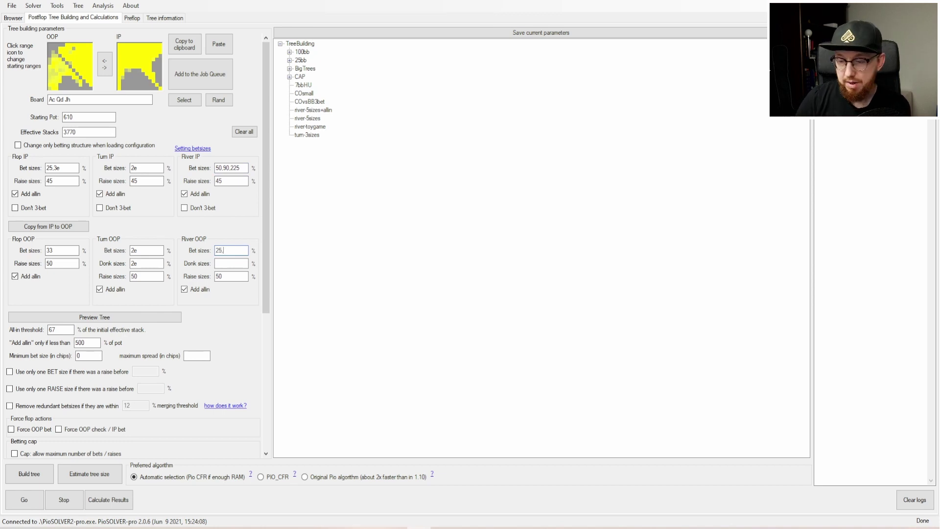
{"action": "type", "text": "80,225"}
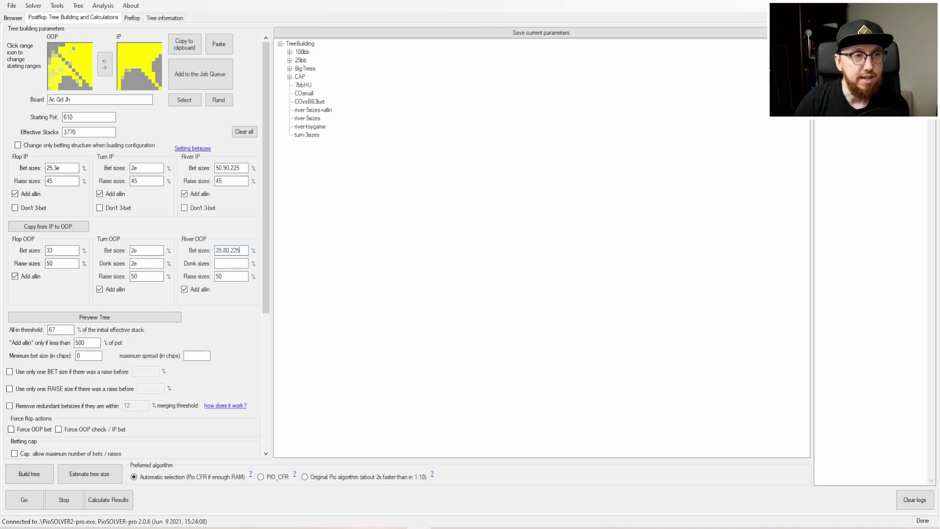
{"action": "key", "text": "Tab"}
{"action": "type", "text": "33,80,225"}
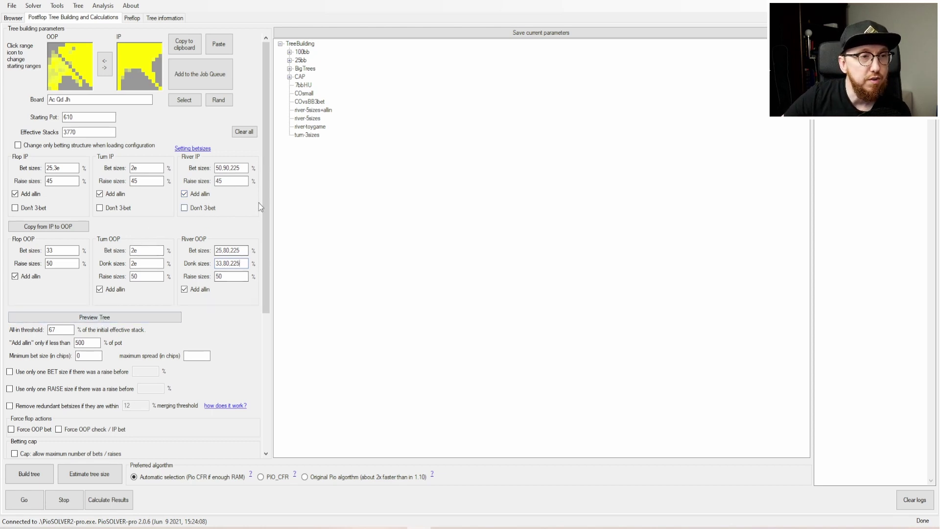
{"action": "left_click_drag", "start_coordinate": [266, 202], "coordinate": [147, 324]}
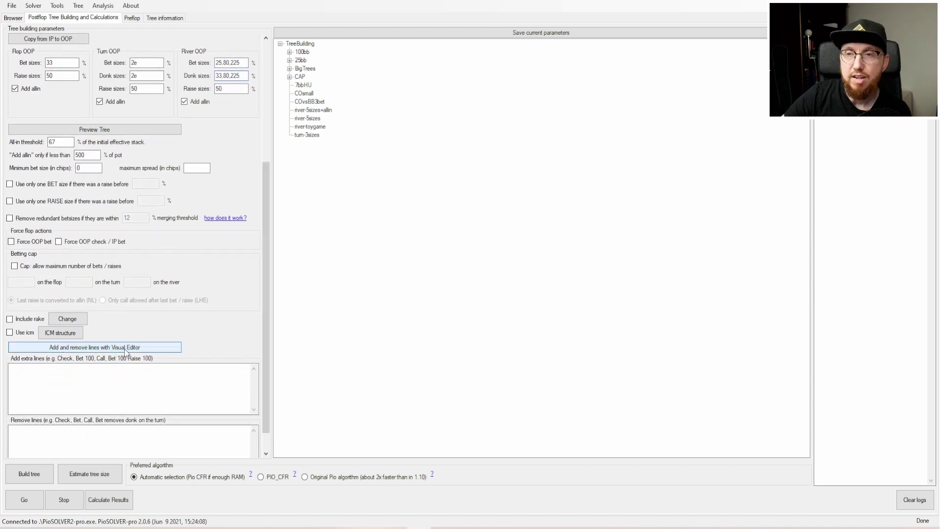
{"action": "left_click", "coordinate": [133, 405]}
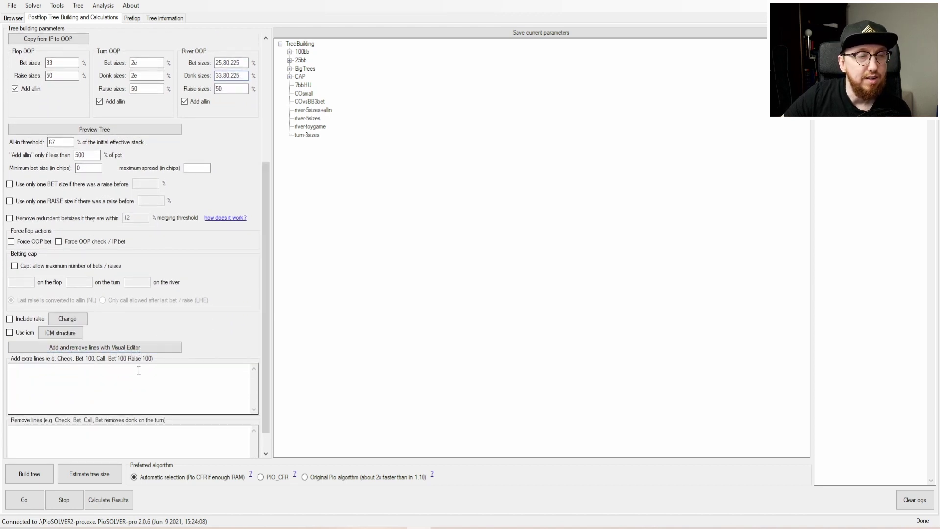
{"action": "scroll", "coordinate": [128, 429], "scroll_direction": "down", "scroll_amount": 1}
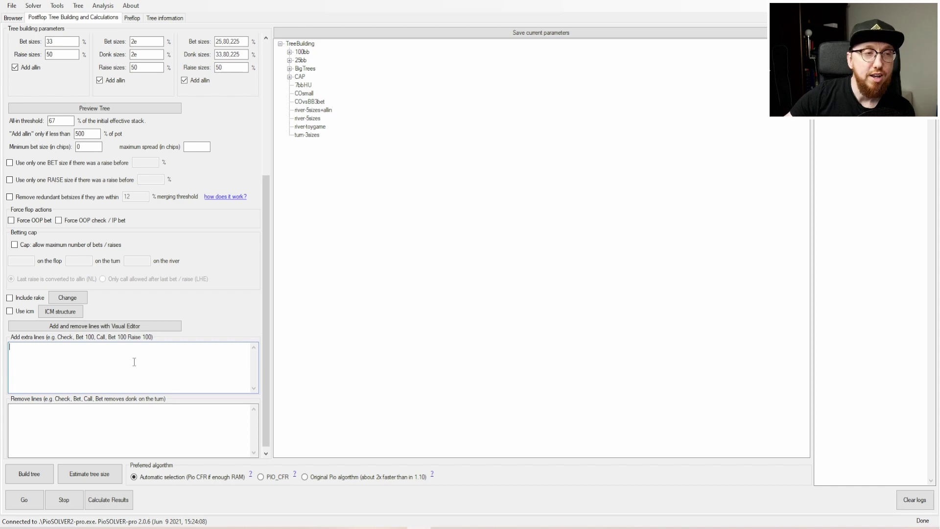
{"action": "left_click", "coordinate": [142, 412]}
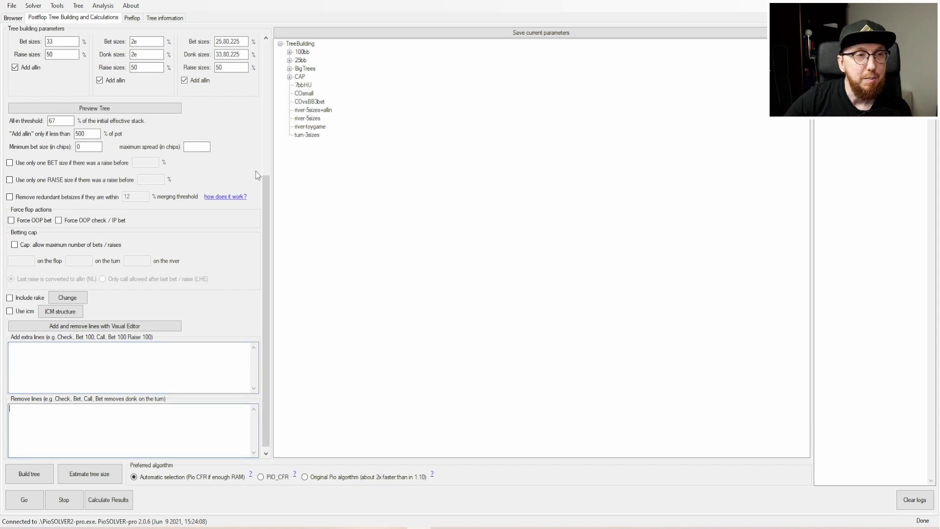
{"action": "left_click", "coordinate": [265, 145]}
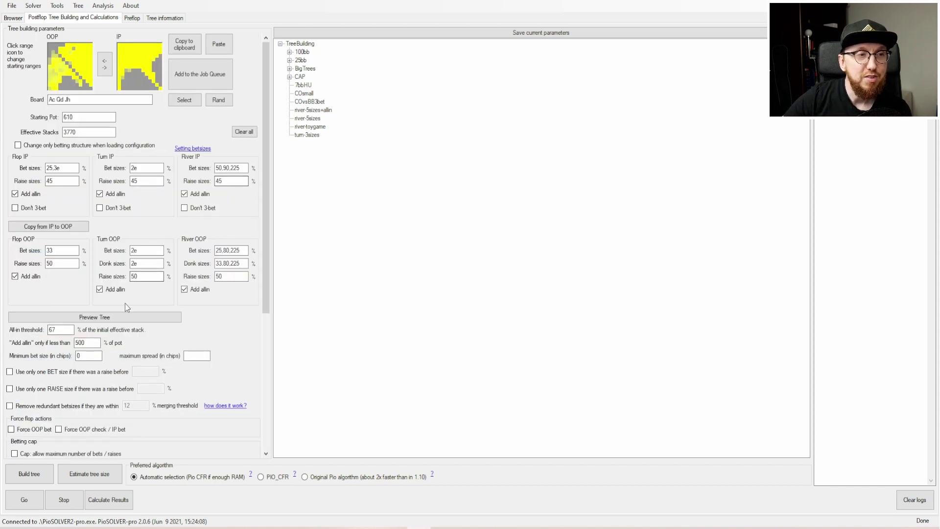
In the Visual Editor, follow Check, Bet 152, Call to OOP's turn options
{"action": "left_click", "coordinate": [101, 317]}
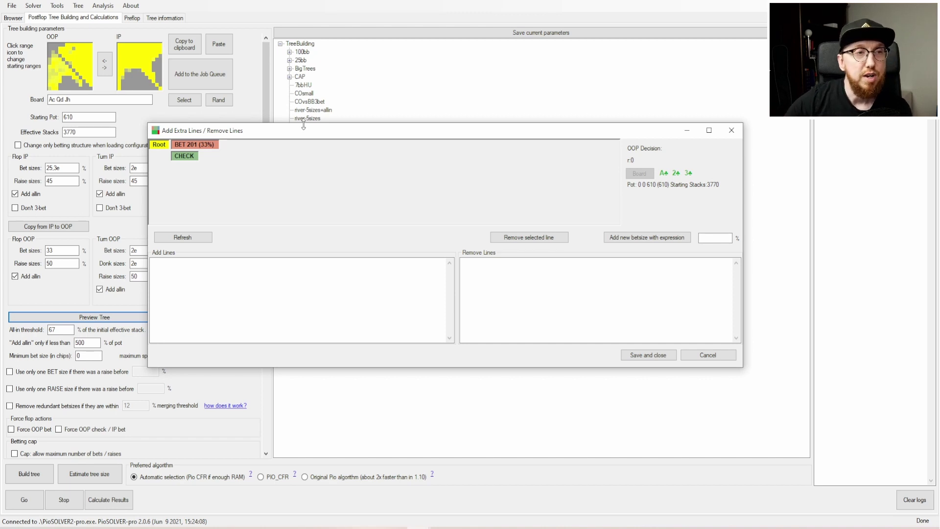
{"action": "left_click", "coordinate": [190, 156]}
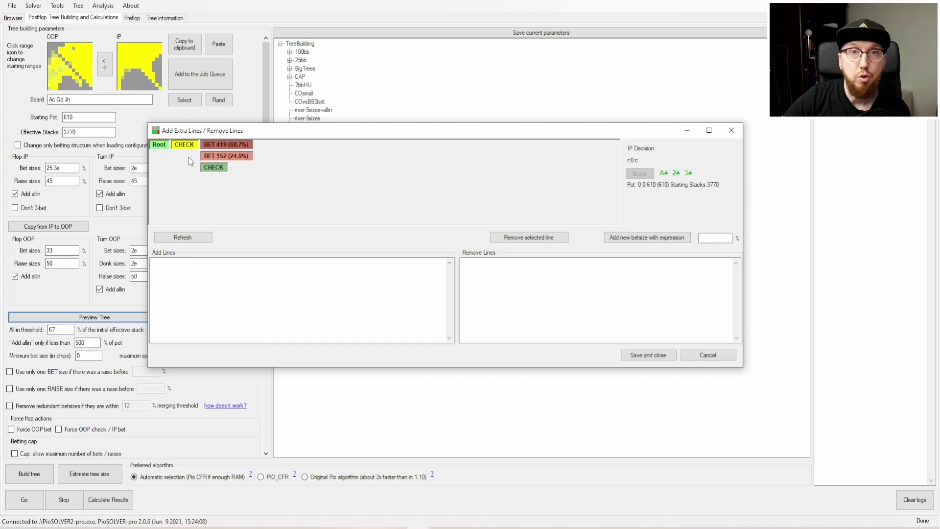
{"action": "left_click", "coordinate": [228, 155]}
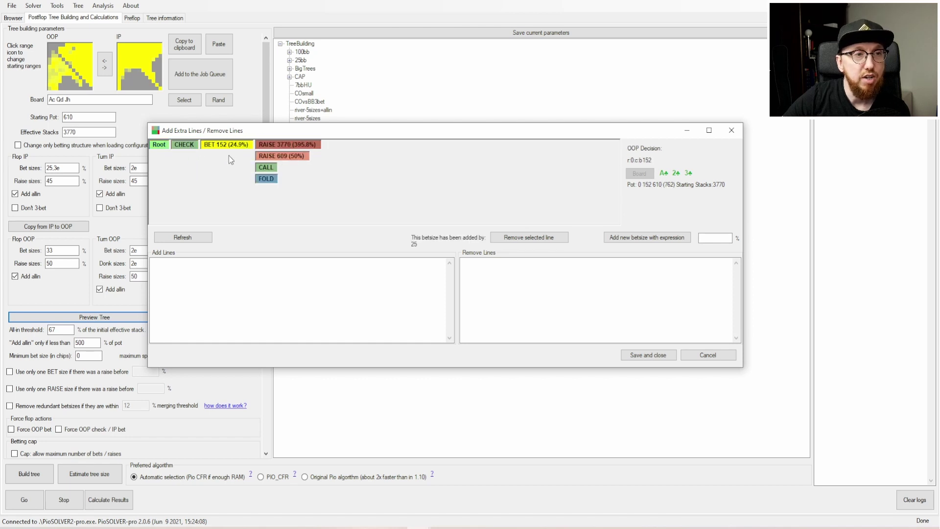
{"action": "left_click", "coordinate": [264, 168]}
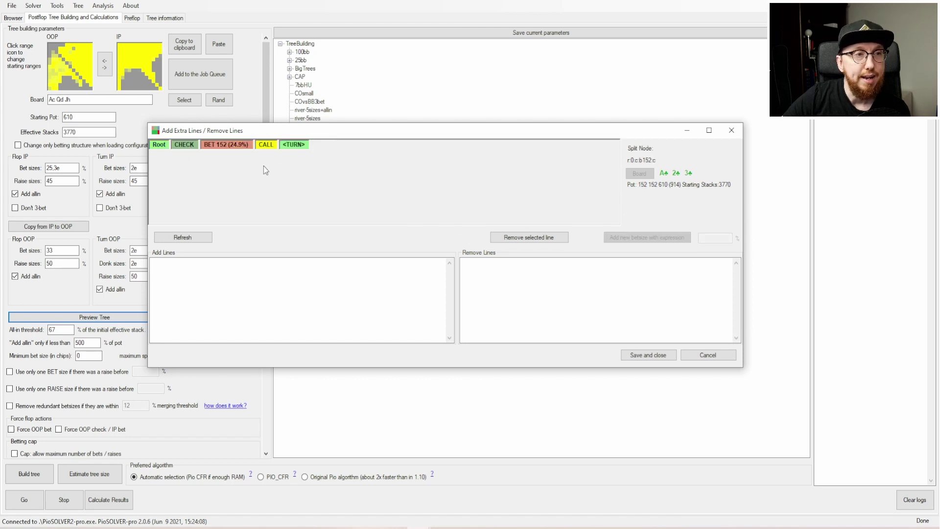
{"action": "left_click", "coordinate": [295, 145]}
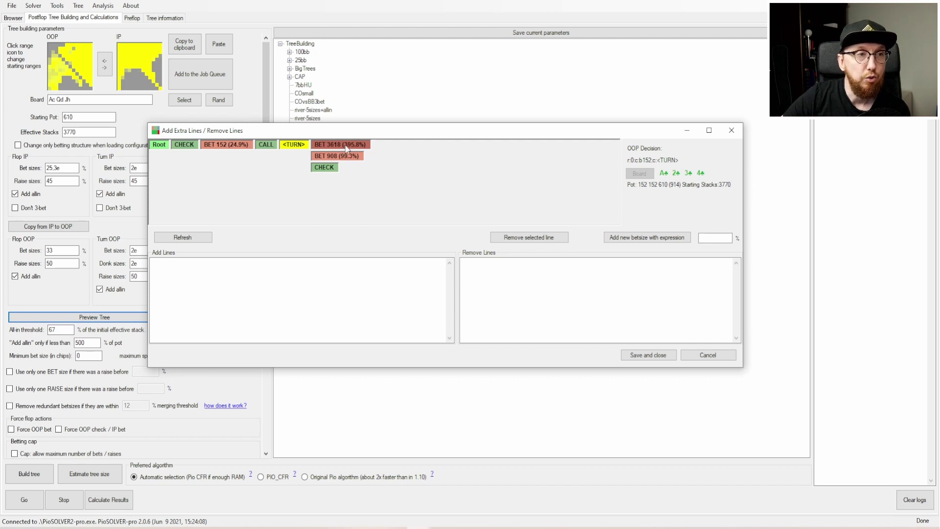
Add a 25% OOP turn bet, creating the line Check, Bet 25, Call, Bet 25
{"action": "left_click", "coordinate": [711, 237]}
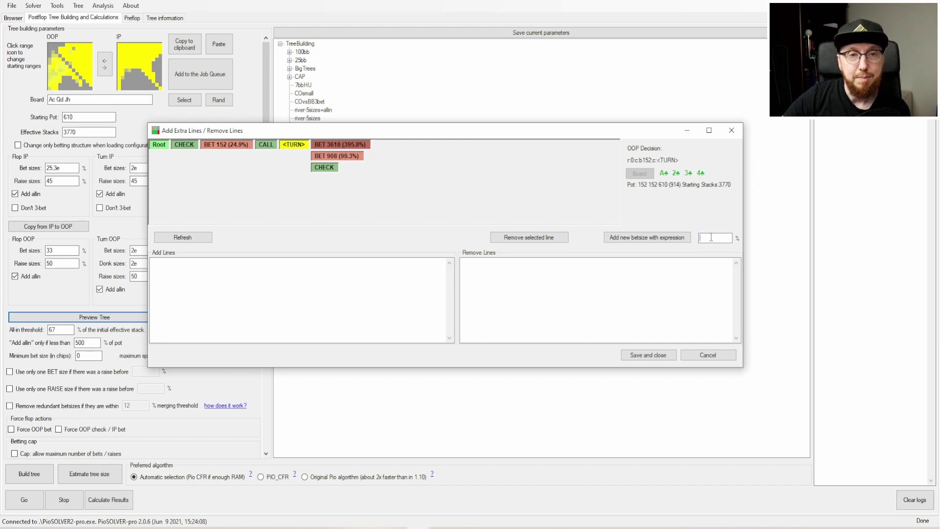
{"action": "type", "text": "25"}
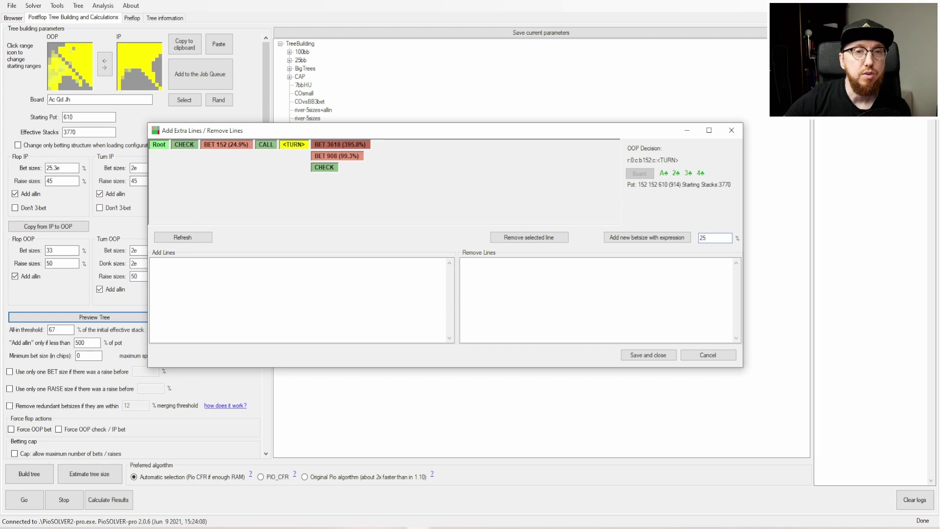
{"action": "left_click", "coordinate": [661, 239]}
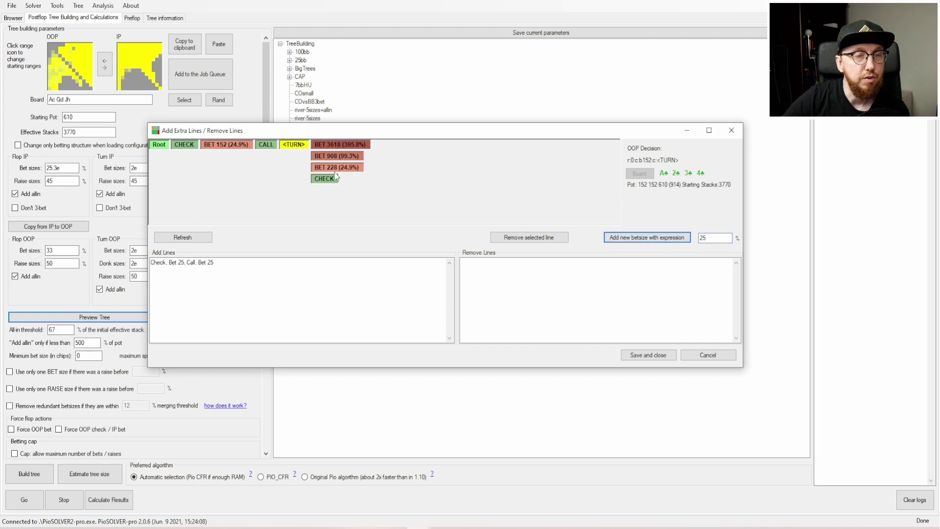
Add a 40% IP turn bet after OOP checks the turn
{"action": "left_click", "coordinate": [325, 179]}
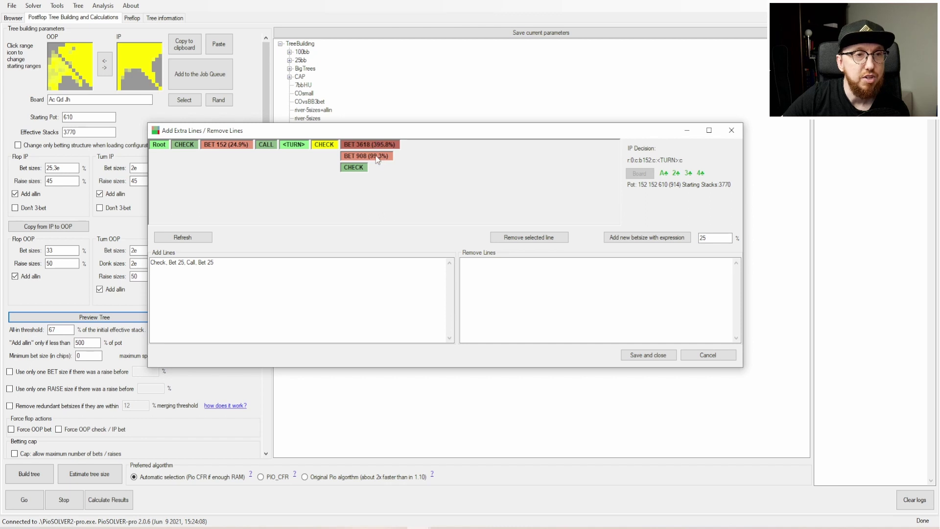
{"action": "double_click", "coordinate": [712, 238]}
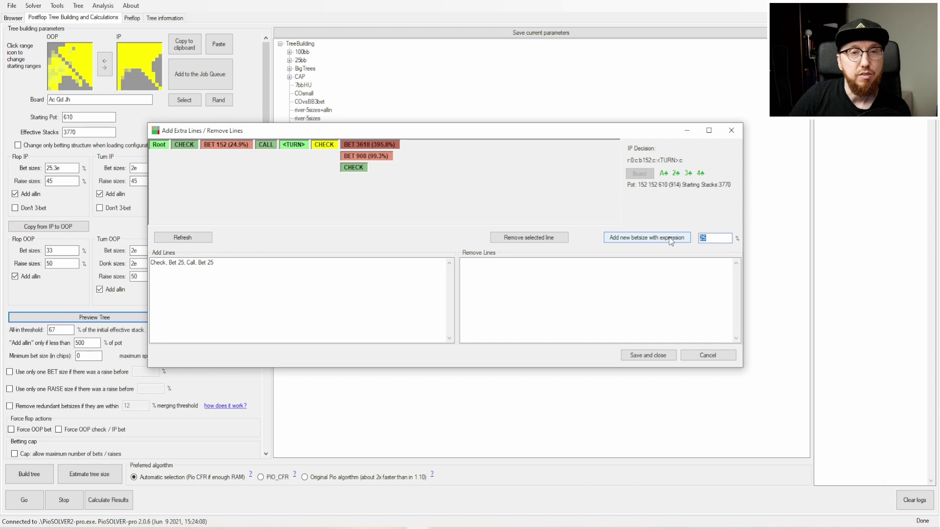
{"action": "type", "text": "40"}
{"action": "left_click", "coordinate": [671, 238]}
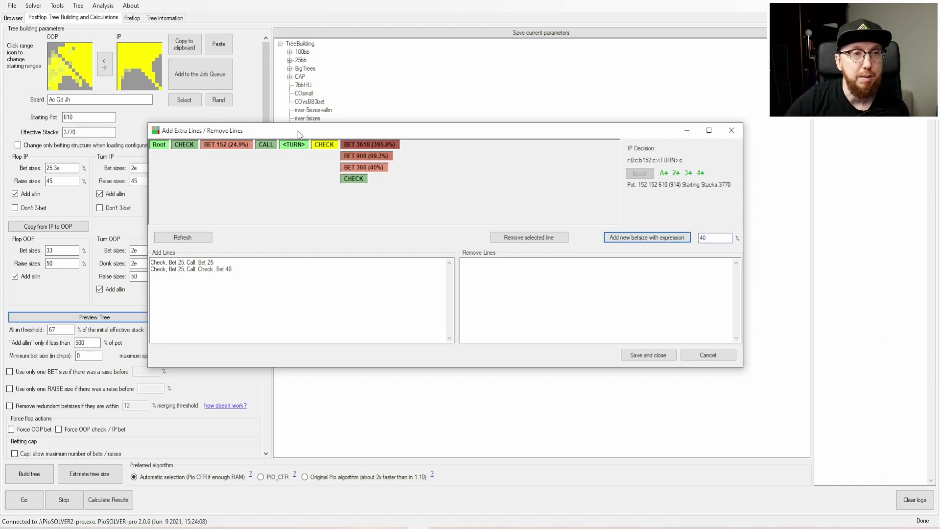
{"action": "left_click", "coordinate": [187, 147]}
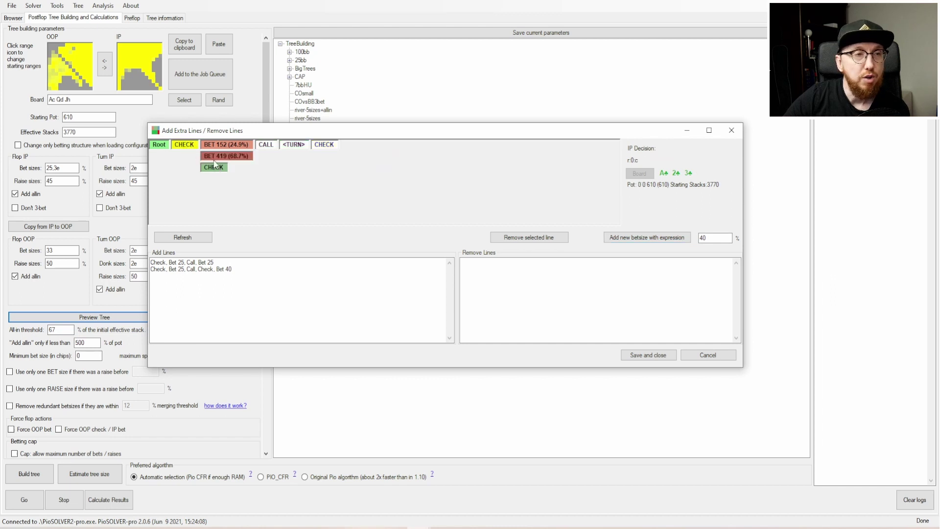
Add a 25% turn bet after the called 419 flop bet (Check, Bet 3e, Call, Bet 25)
{"action": "left_click", "coordinate": [239, 157]}
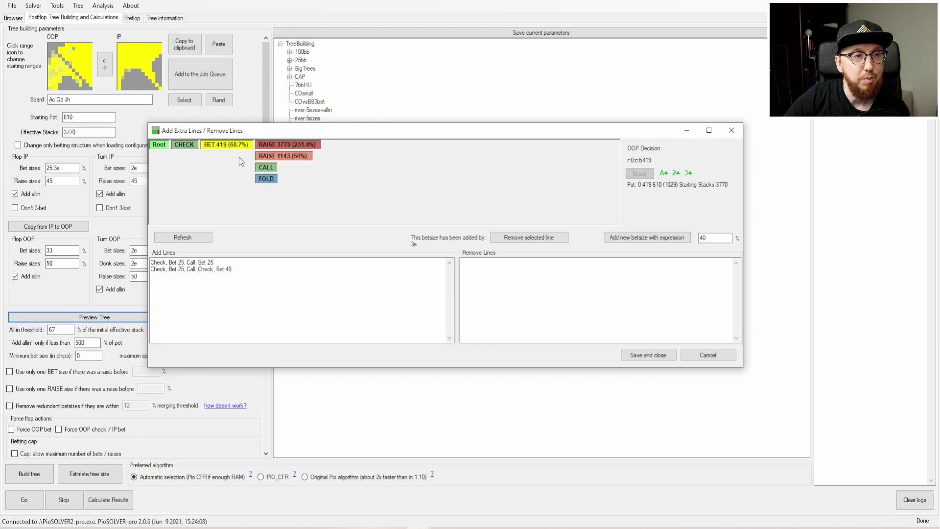
{"action": "left_click", "coordinate": [271, 169]}
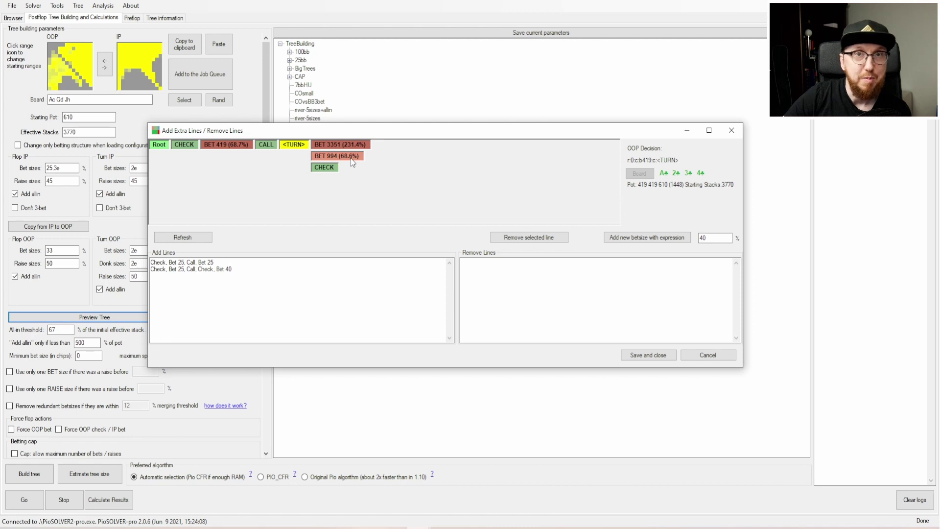
{"action": "left_click", "coordinate": [664, 240]}
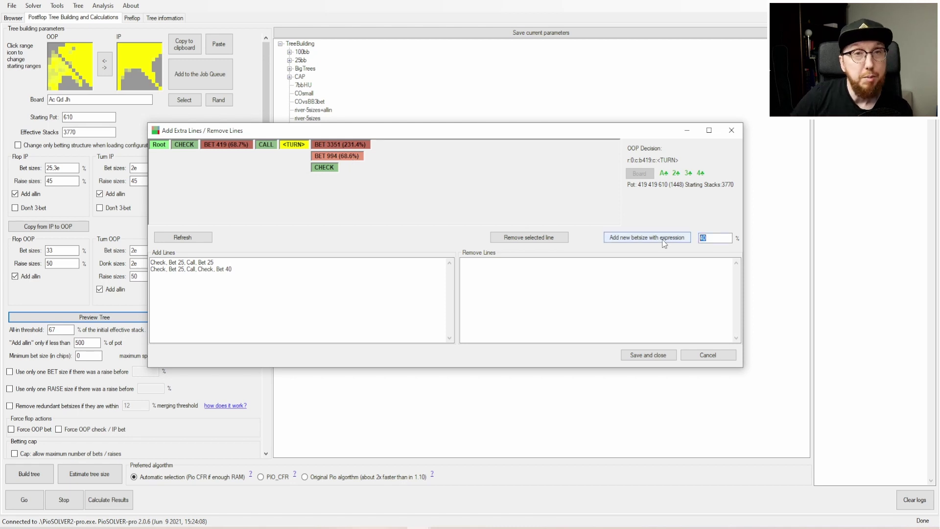
{"action": "type", "text": "25"}
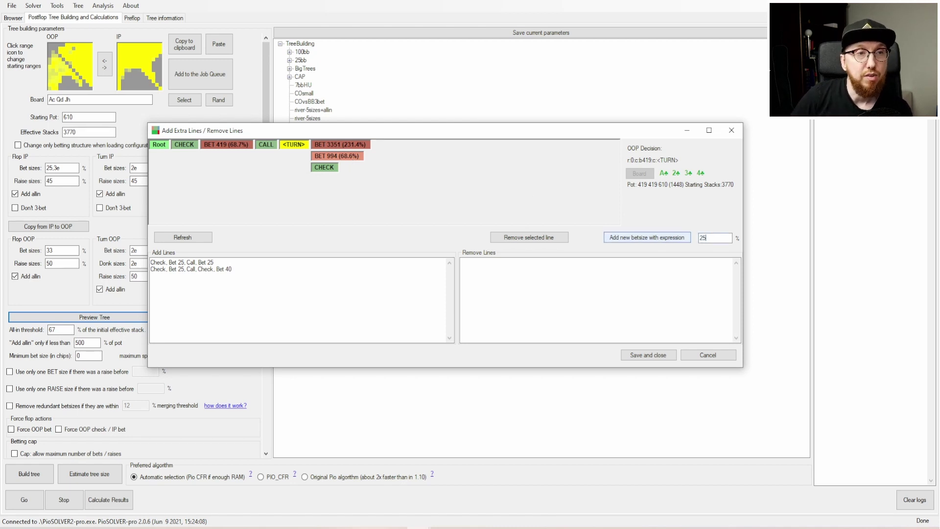
{"action": "left_click", "coordinate": [661, 238]}
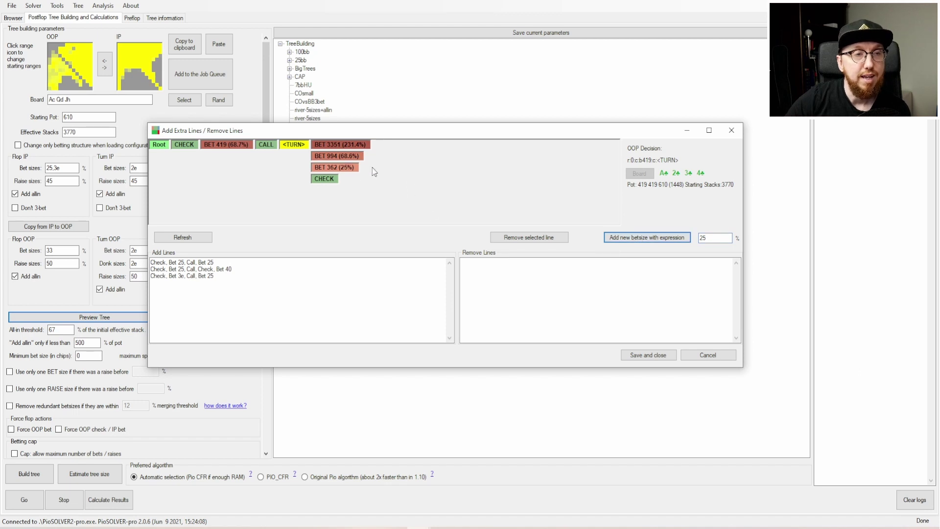
Add a 30% IP turn bet after the turn check in the Bet 3e line
{"action": "left_click", "coordinate": [327, 179]}
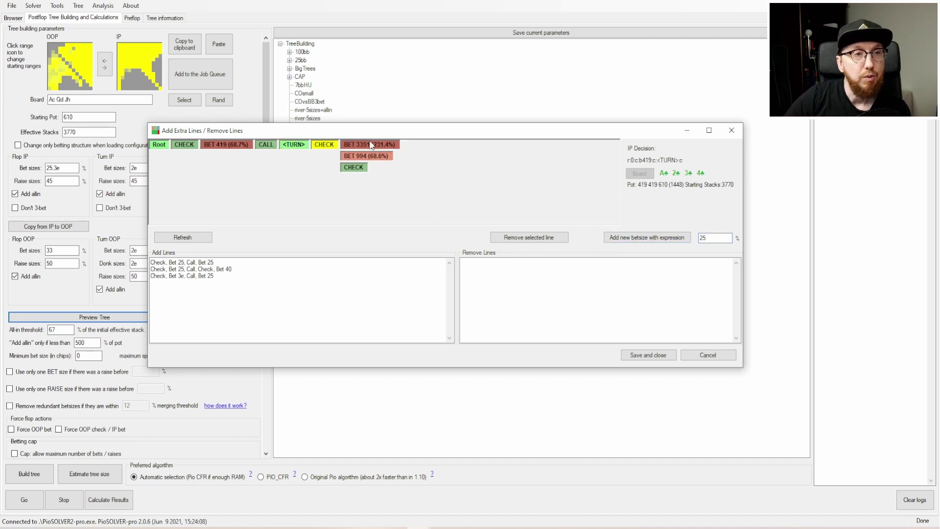
{"action": "double_click", "coordinate": [704, 238]}
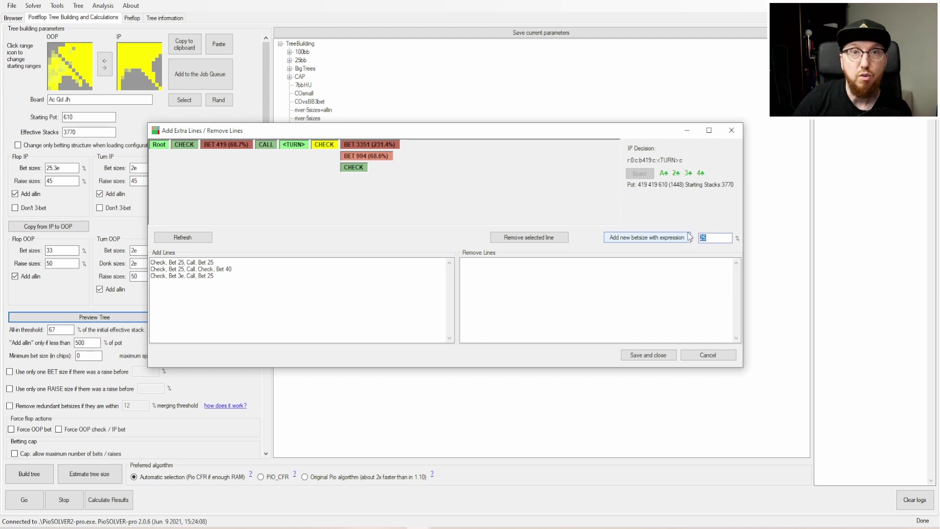
{"action": "type", "text": "30"}
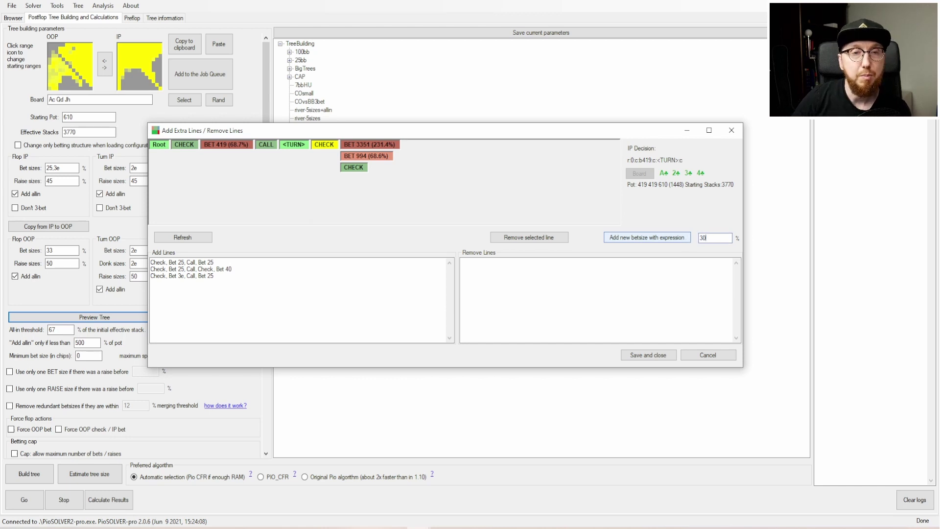
{"action": "left_click", "coordinate": [651, 239]}
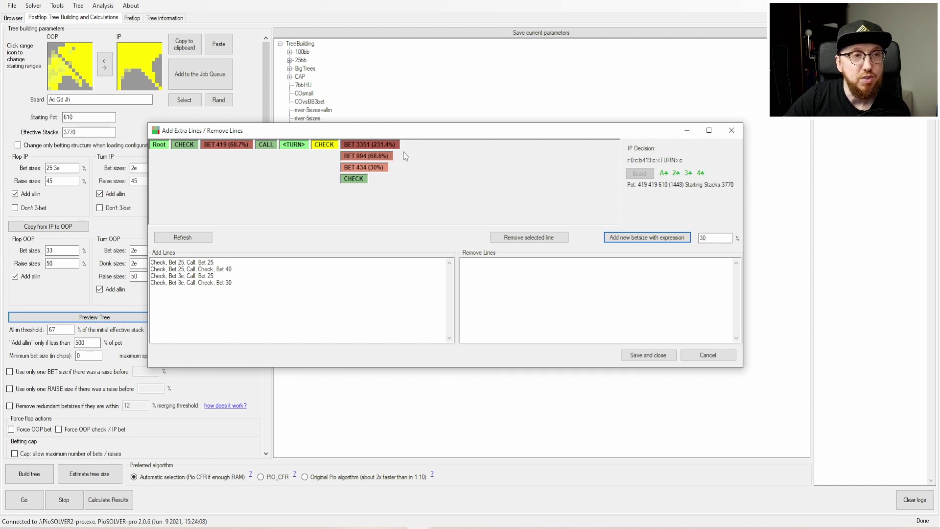
{"action": "left_click", "coordinate": [226, 144]}
{"action": "left_click", "coordinate": [224, 156]}
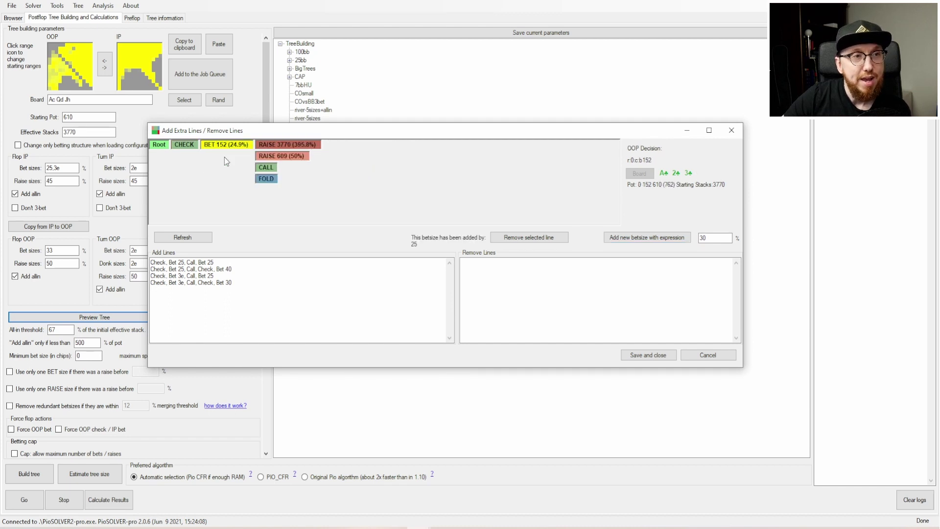
Add a 20% turn bet after the called 609 raise (Check, Bet 25, Raise 50, Call)
{"action": "left_click", "coordinate": [287, 156]}
{"action": "left_click", "coordinate": [323, 165]}
{"action": "left_click", "coordinate": [349, 145]}
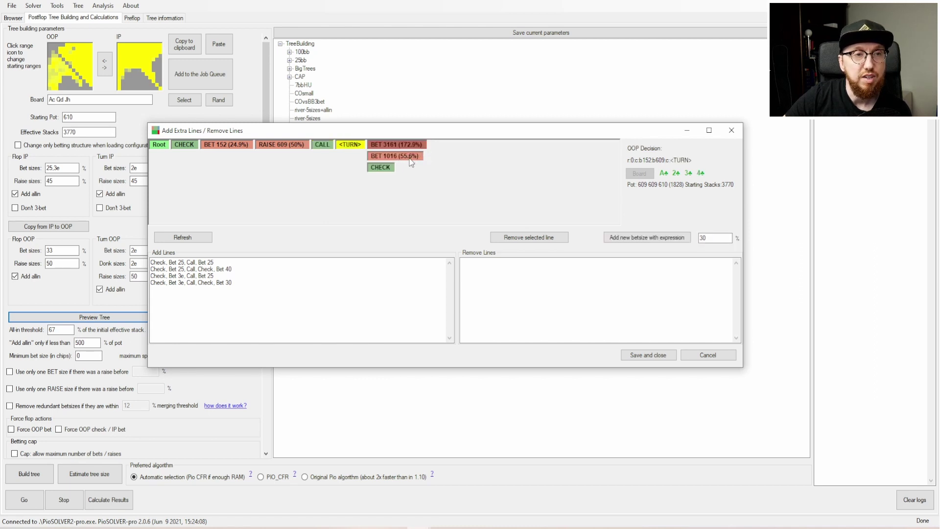
{"action": "left_click", "coordinate": [687, 238]}
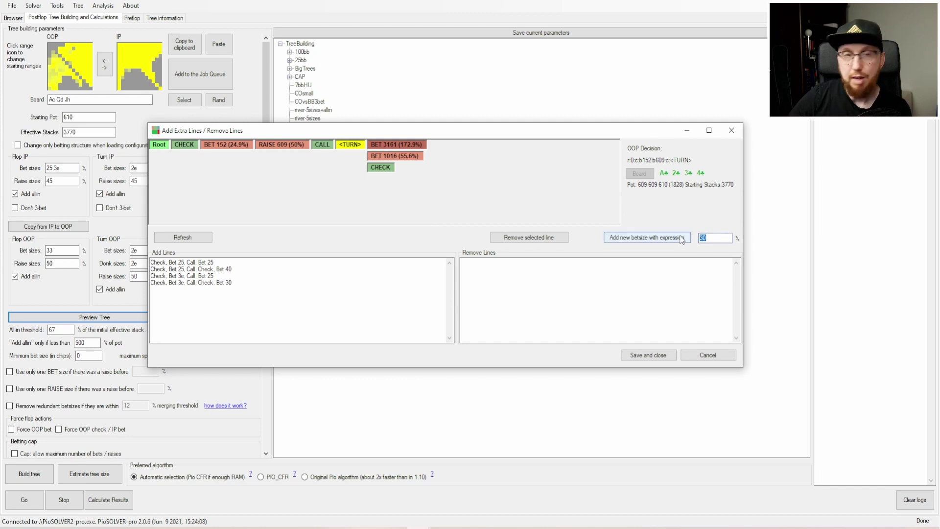
{"action": "type", "text": "20"}
{"action": "left_click", "coordinate": [660, 239]}
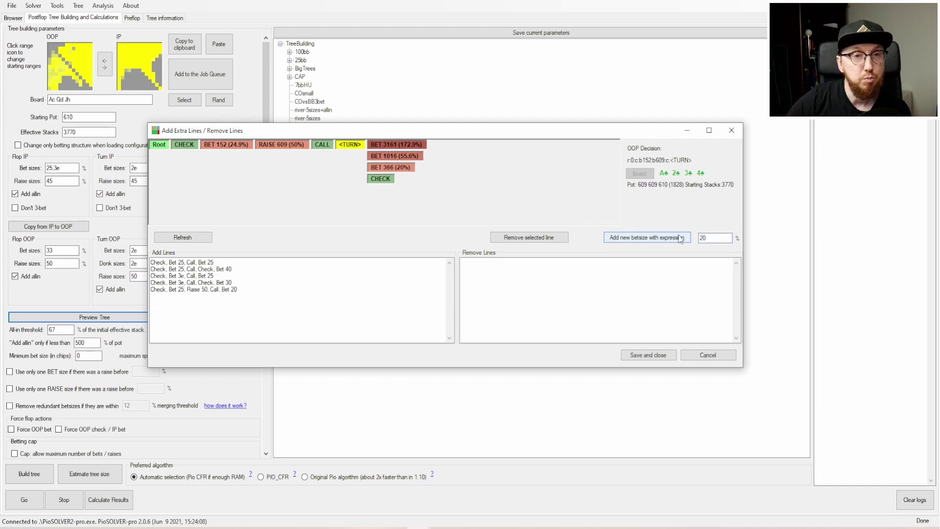
Add a 20% IP turn bet after the turn check in the raised line
{"action": "left_click", "coordinate": [387, 180]}
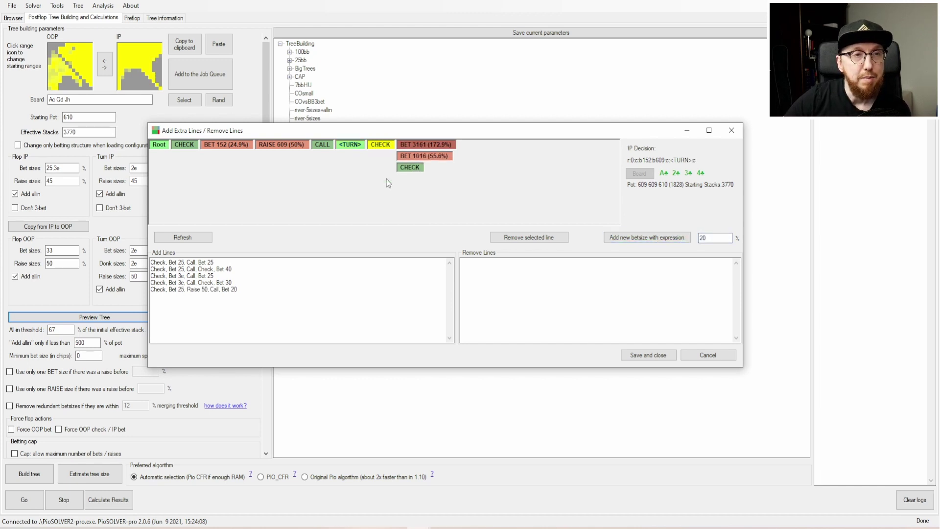
{"action": "left_click", "coordinate": [651, 238]}
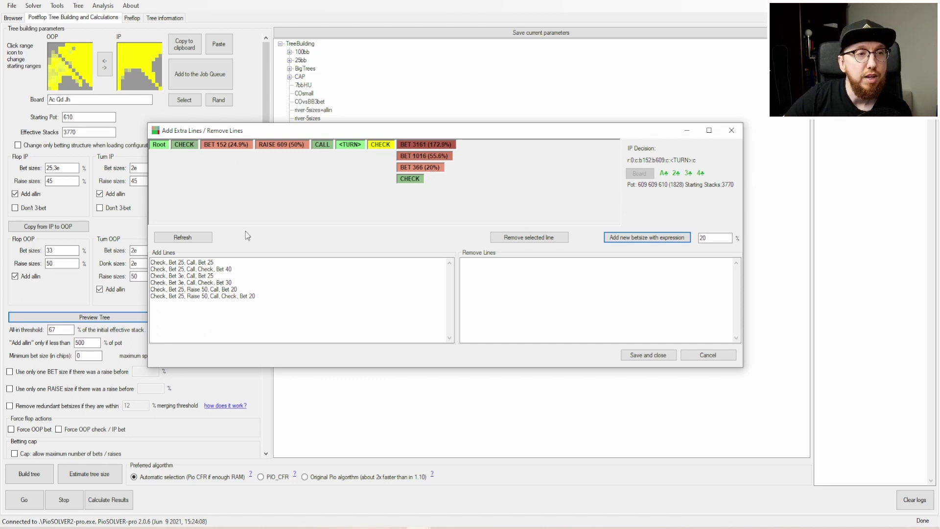
{"action": "double_click", "coordinate": [209, 262]}
{"action": "double_click", "coordinate": [211, 276]}
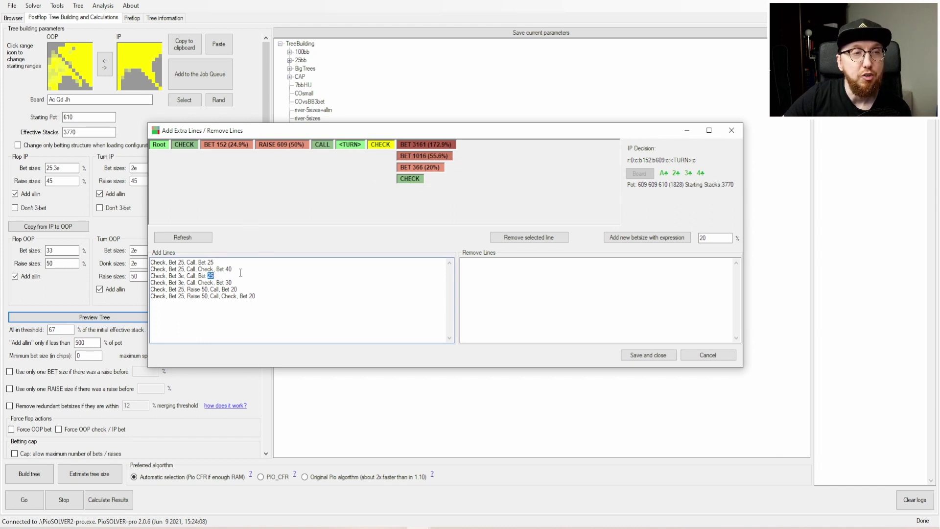
Follow the flop line Check, Bet 419, Raise 1143, Call to its turn node
{"action": "left_click", "coordinate": [351, 146]}
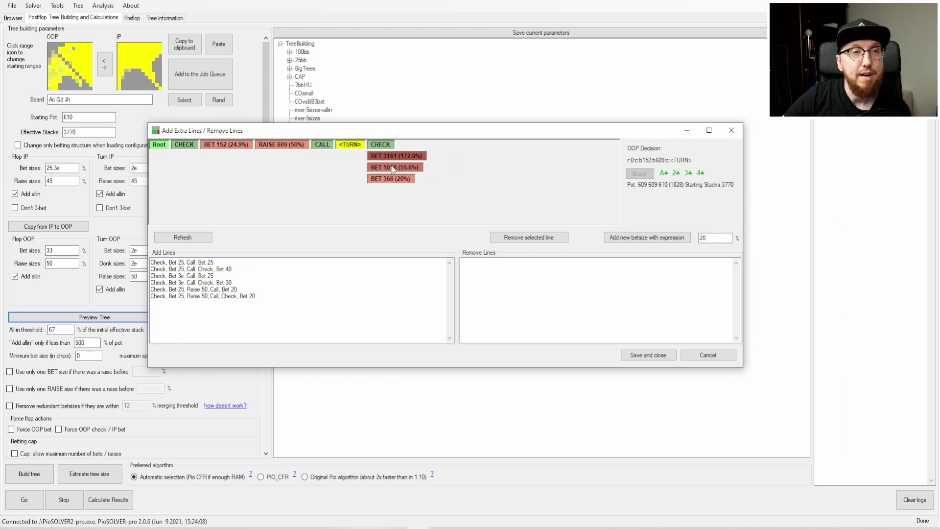
{"action": "left_click", "coordinate": [386, 145]}
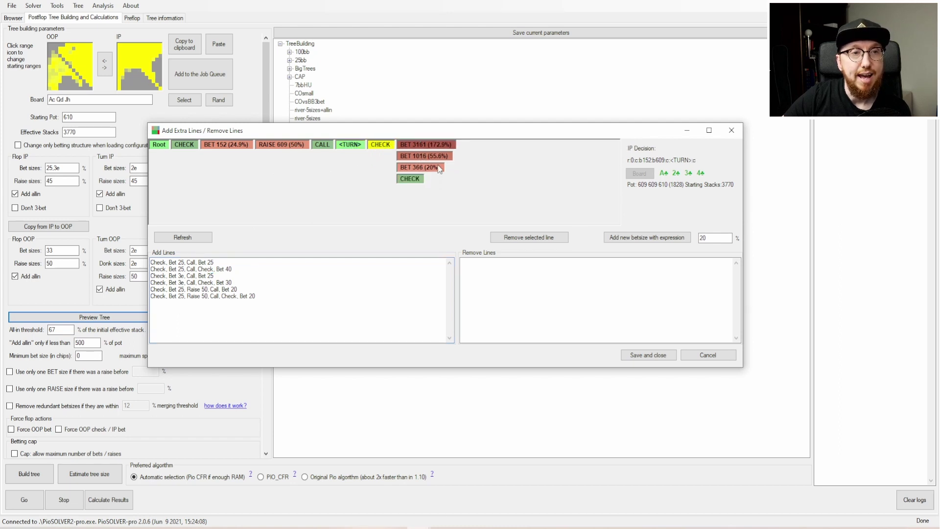
{"action": "left_click", "coordinate": [184, 145]}
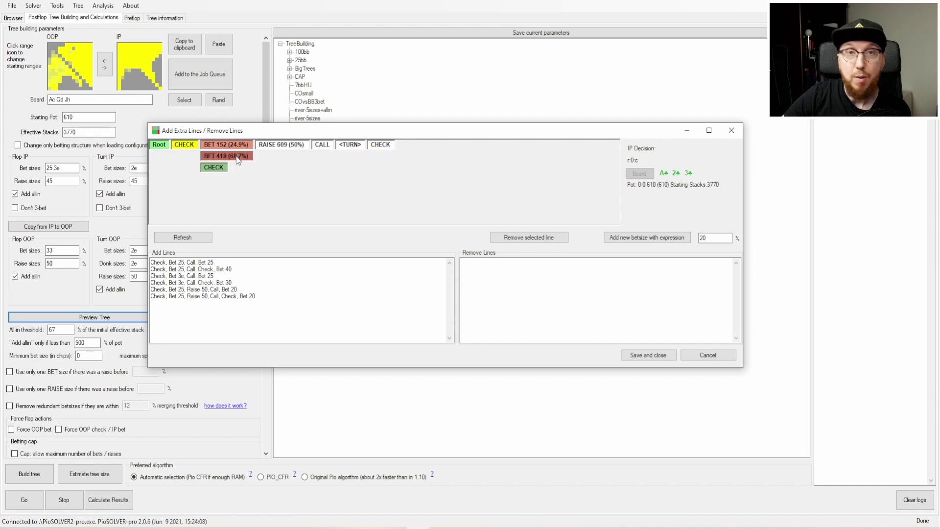
{"action": "left_click", "coordinate": [236, 155]}
{"action": "left_click", "coordinate": [298, 156]}
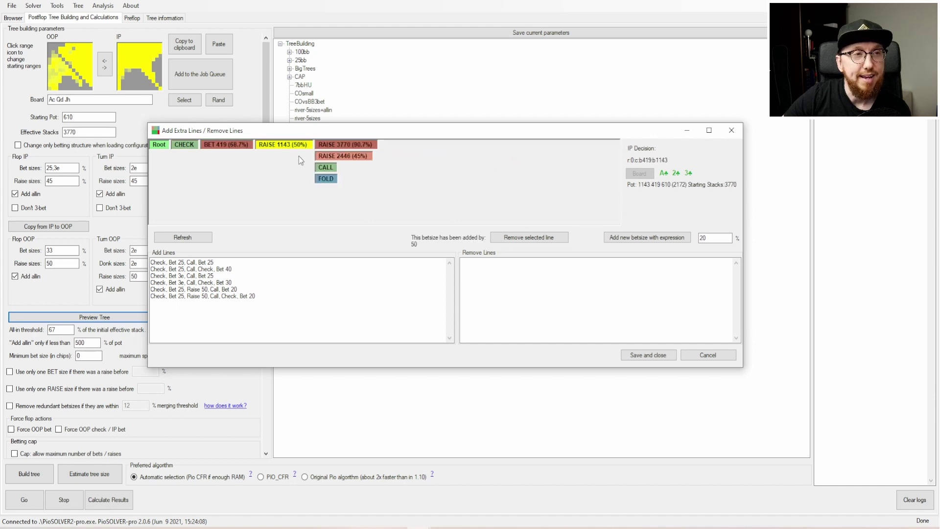
{"action": "left_click", "coordinate": [325, 168]}
{"action": "left_click", "coordinate": [345, 146]}
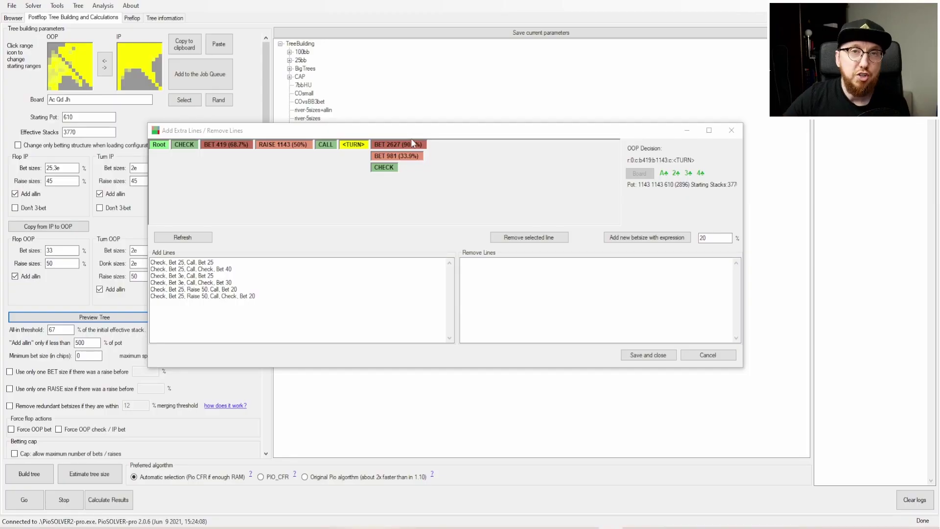
Add a 20% turn bet after the called 1143 raise, then select the 981 bet
{"action": "left_click", "coordinate": [651, 357]}
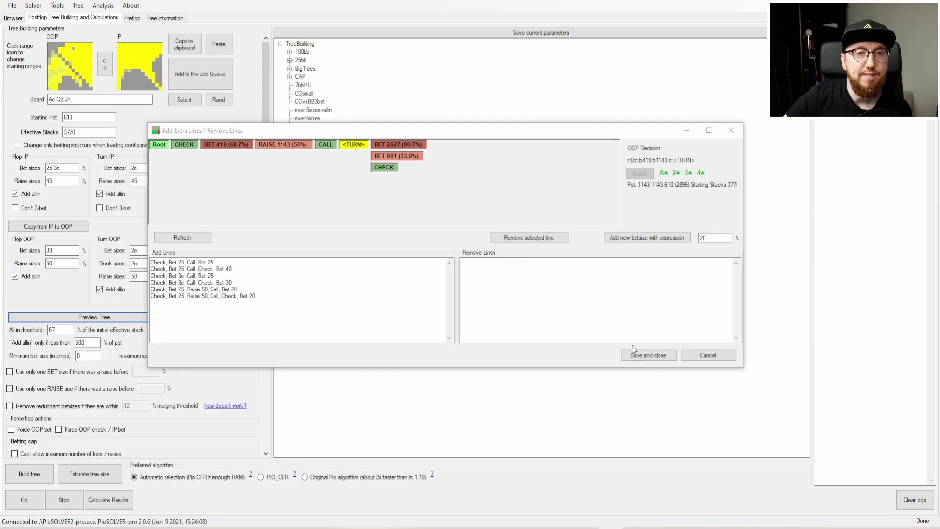
{"action": "left_click", "coordinate": [270, 284]}
{"action": "key", "text": "ctrl+a"}
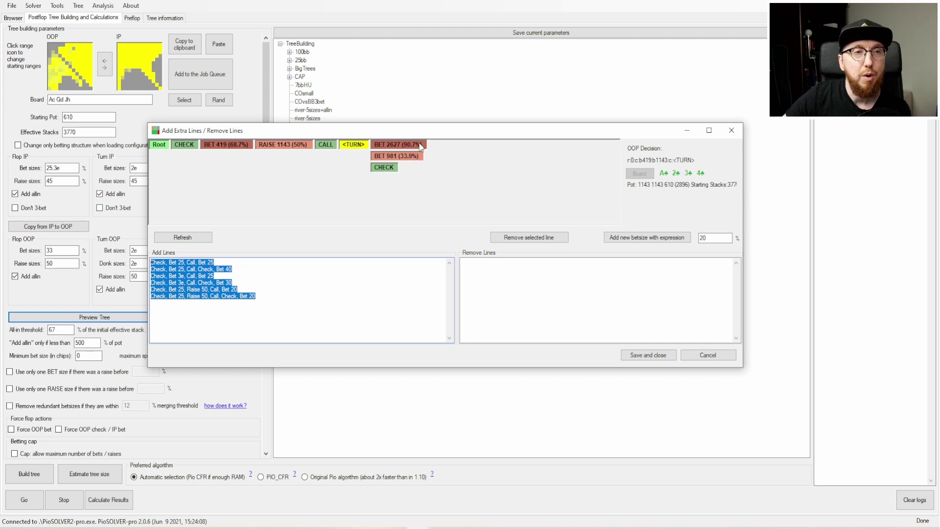
{"action": "left_click", "coordinate": [647, 237]}
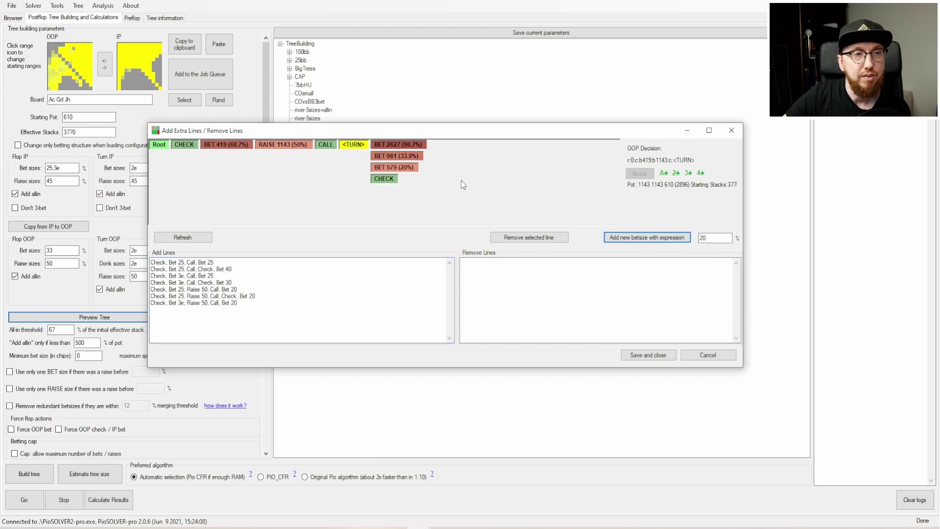
{"action": "left_click", "coordinate": [390, 157]}
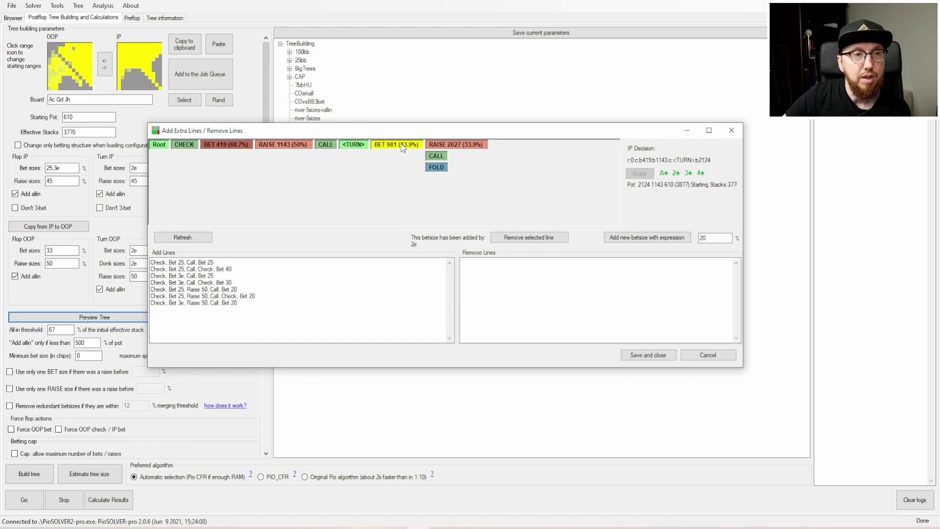
Remove the 981 turn bet line (Check, Bet 3e, Raise 50, Call, Bet 2e) and save
{"action": "left_click", "coordinate": [526, 241]}
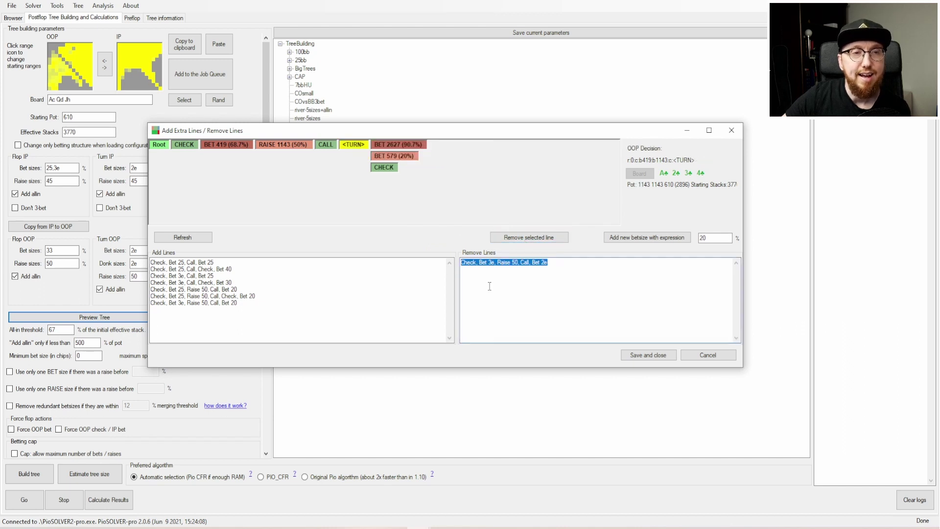
{"action": "left_click", "coordinate": [550, 265]}
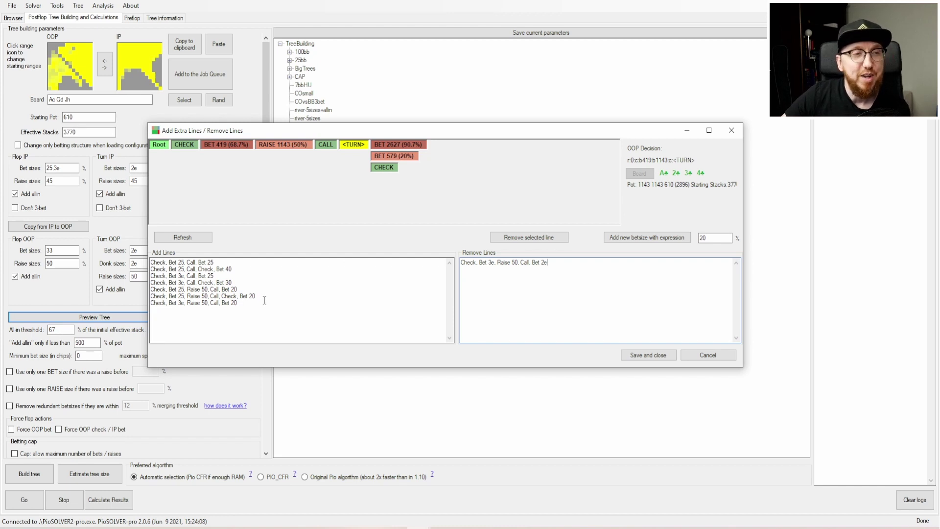
{"action": "left_click_drag", "start_coordinate": [262, 302], "coordinate": [150, 262]}
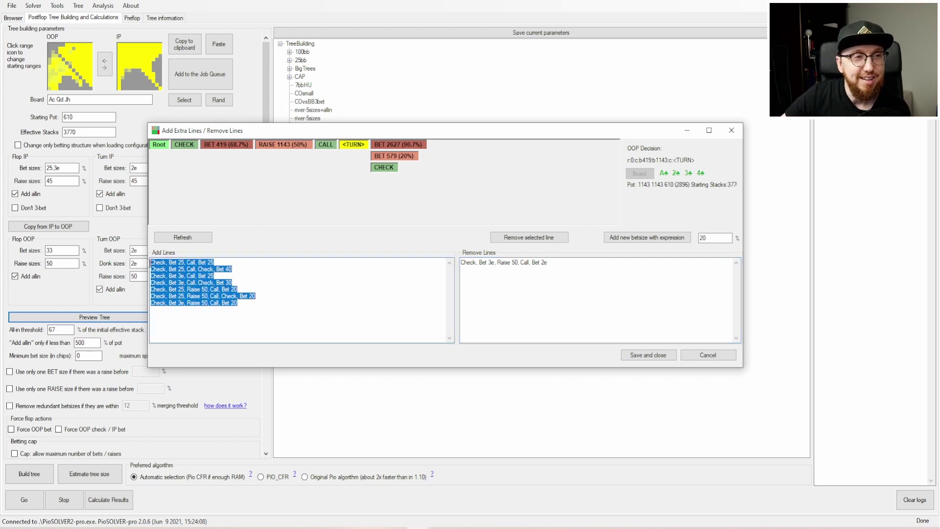
{"action": "left_click_drag", "start_coordinate": [557, 263], "coordinate": [455, 255]}
{"action": "left_click", "coordinate": [547, 267]}
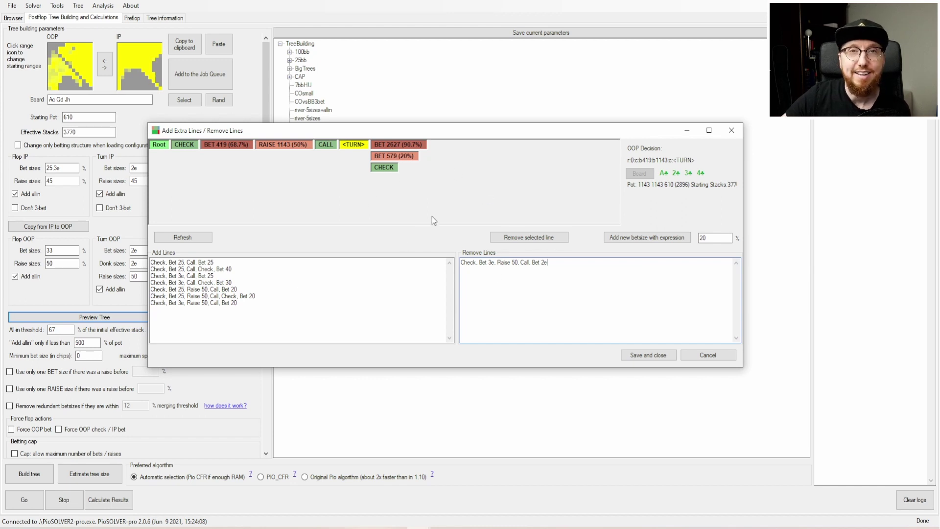
{"action": "left_click", "coordinate": [642, 354]}
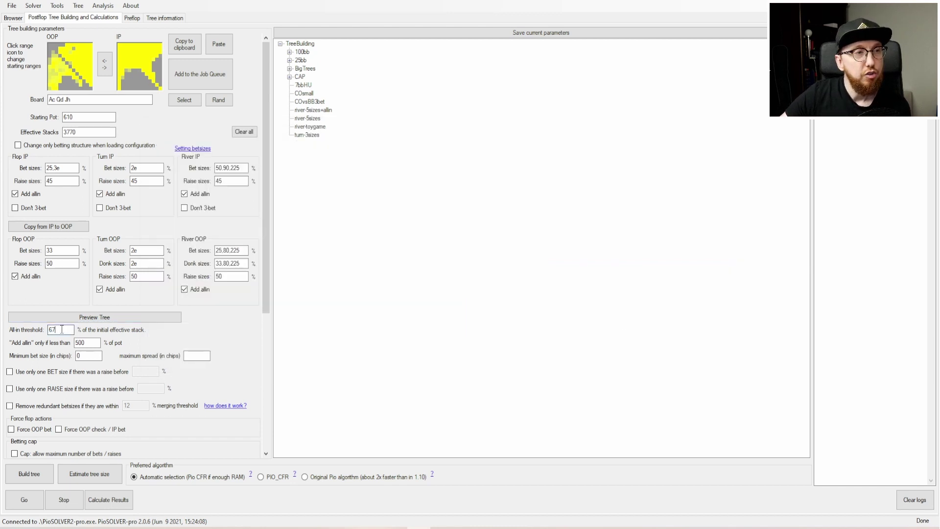